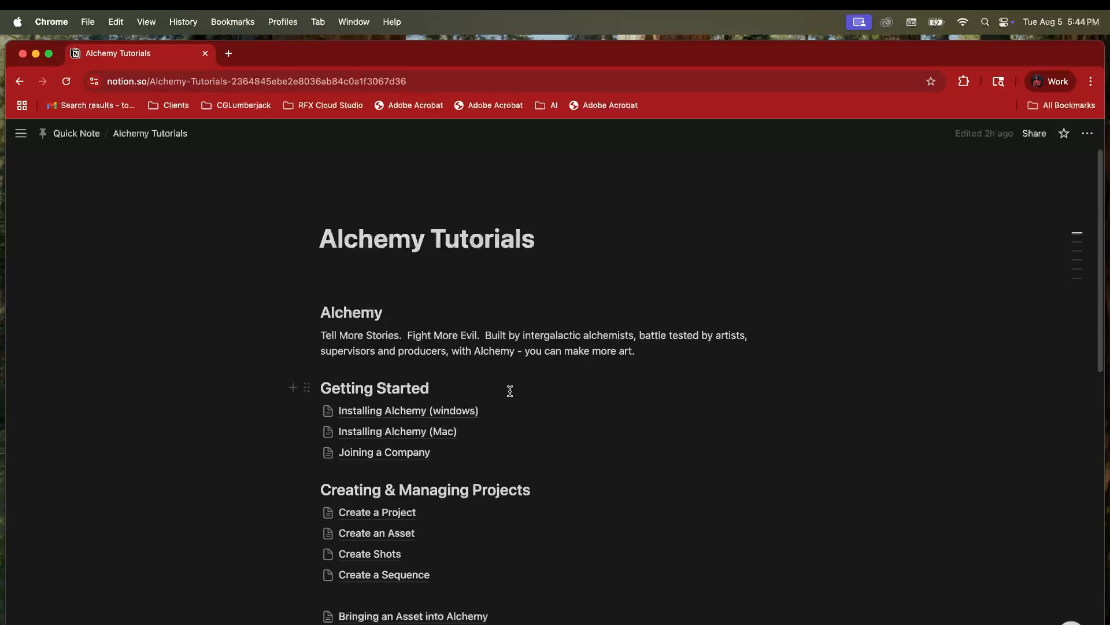
# Step: Open the 'Installing Alchemy (Mac)' page under Getting Started on the Alchemy Tutorials page
pyautogui.click(452, 434)
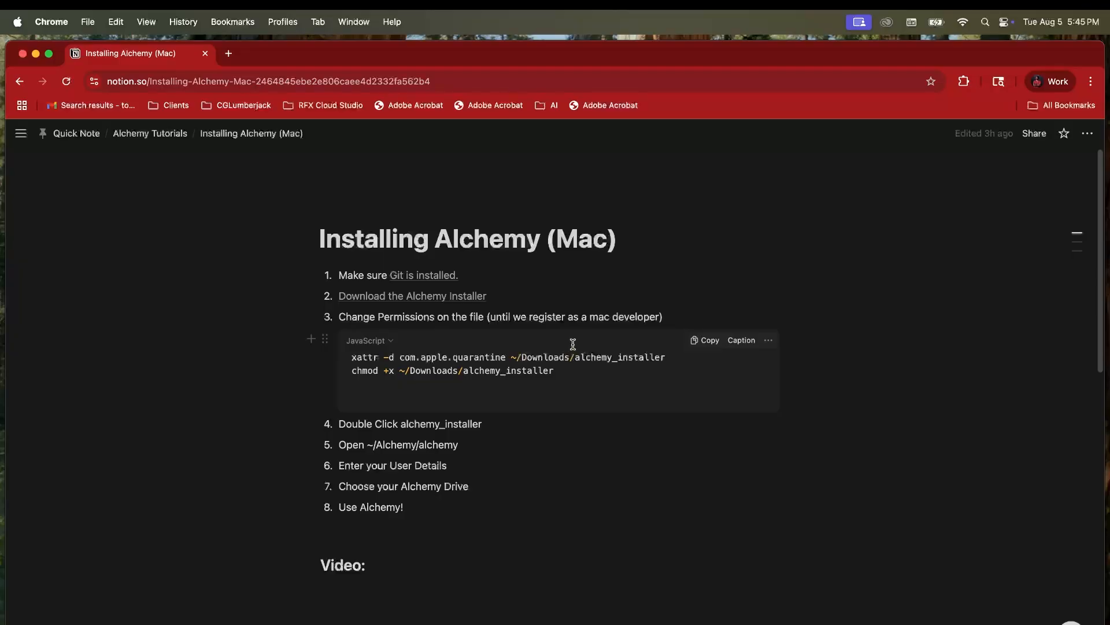
# Step: Download the installGit.command attachment from the Install Git (Mac) page
pyautogui.click(426, 277)
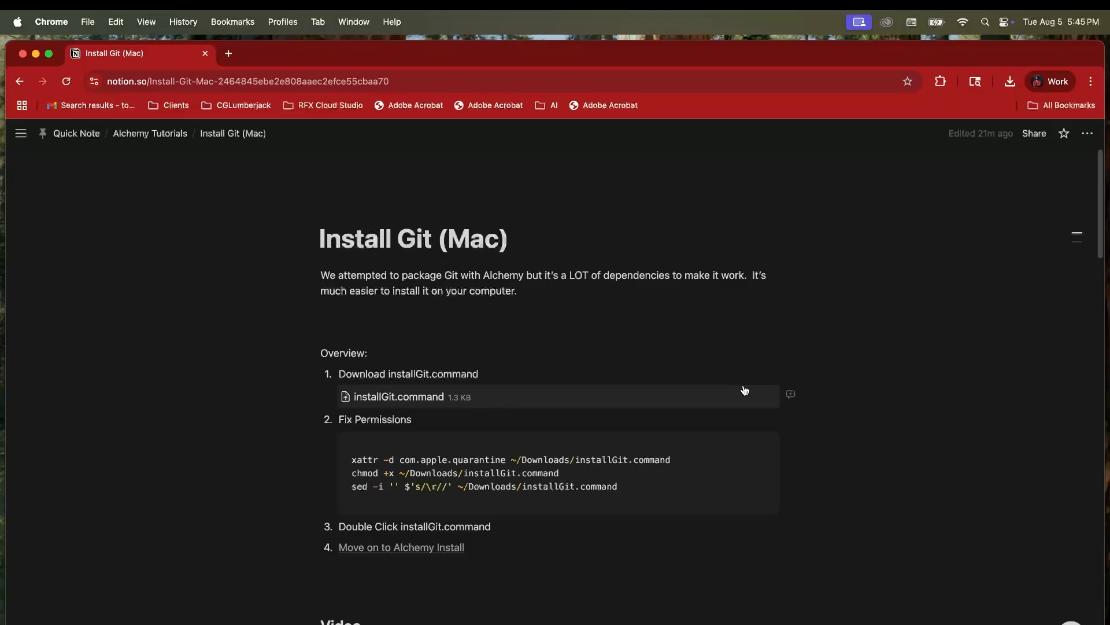
pyautogui.click(768, 399)
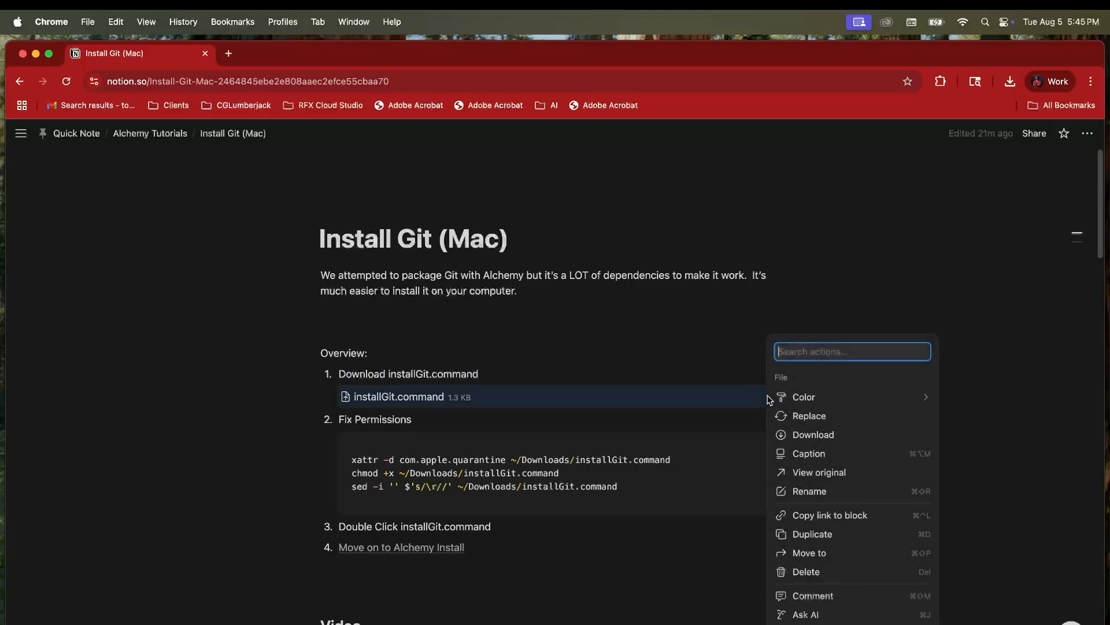
pyautogui.click(827, 437)
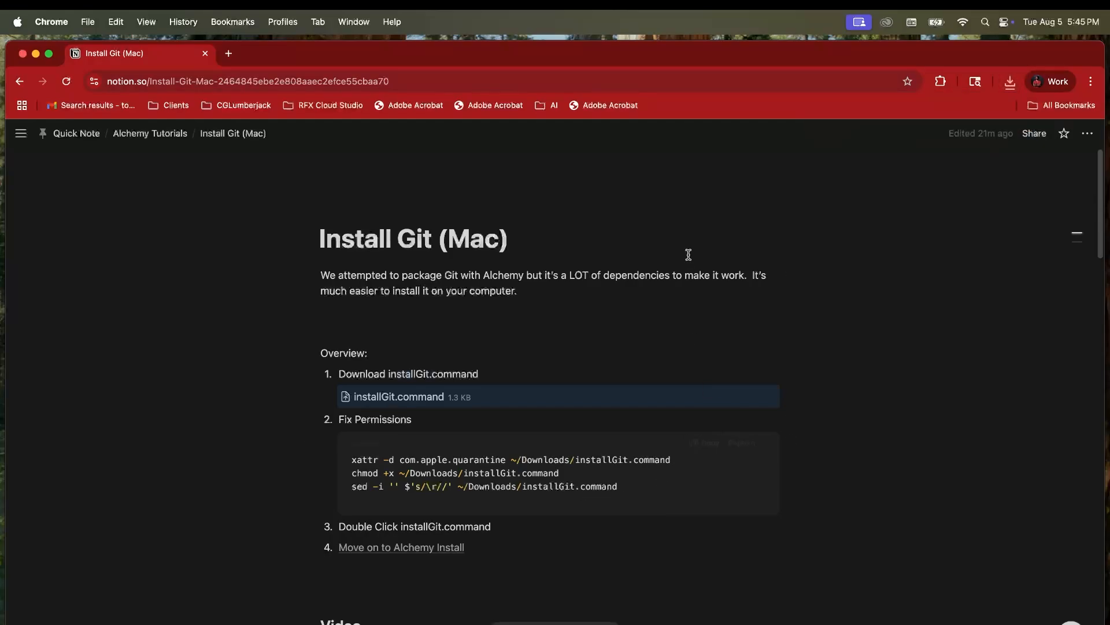
# Step: Run the pasted xattr, chmod and sed permission fixes for installGit.command in Terminal
pyautogui.press('super+Tab')
pyautogui.press('super+Tab')
pyautogui.press('super+Tab')
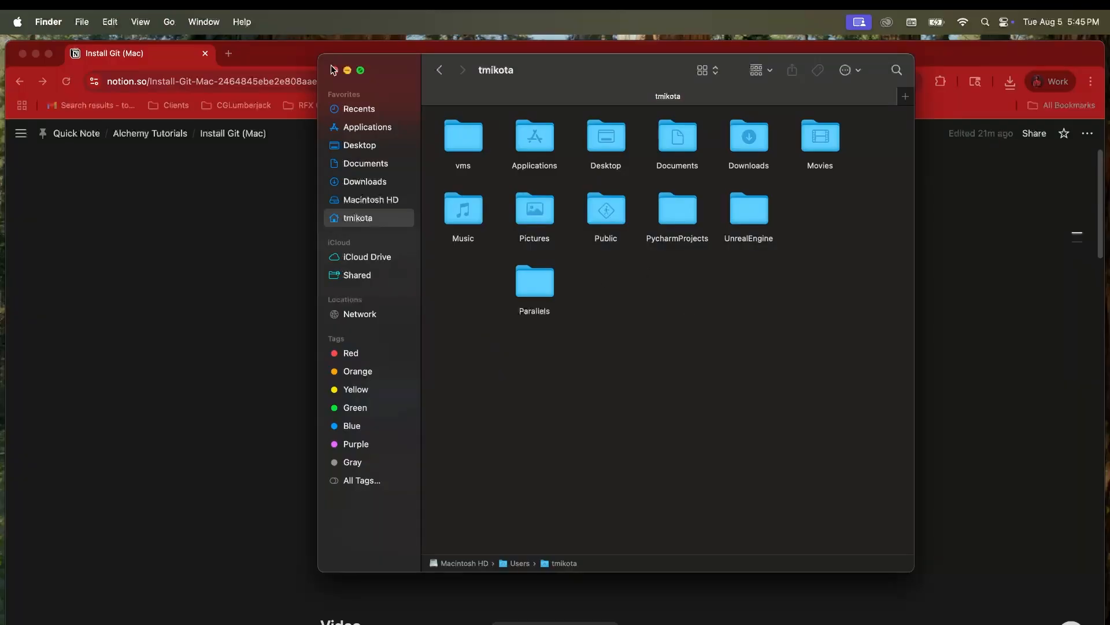
pyautogui.press('super+space')
pyautogui.write('terminal')
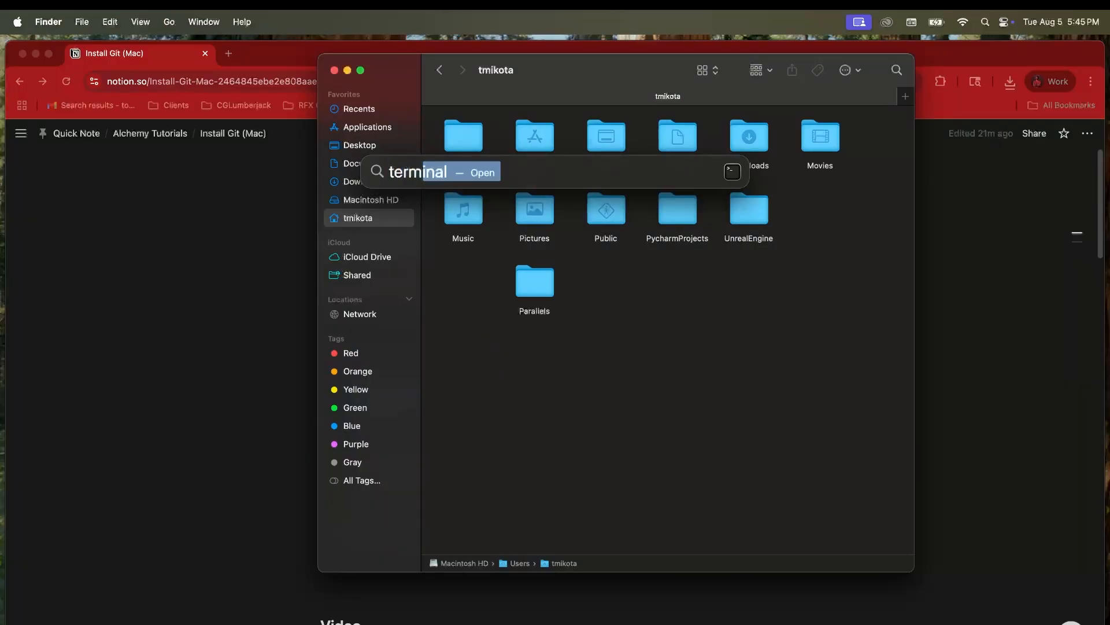
pyautogui.press('Return')
pyautogui.write("xattr -d com.apple.quarantine ~/Downloads/installGit.command chmod +x ~/Downloads/installGit.command sed -i '' $'s/\\r//' ~/Downloads/installGit.command")
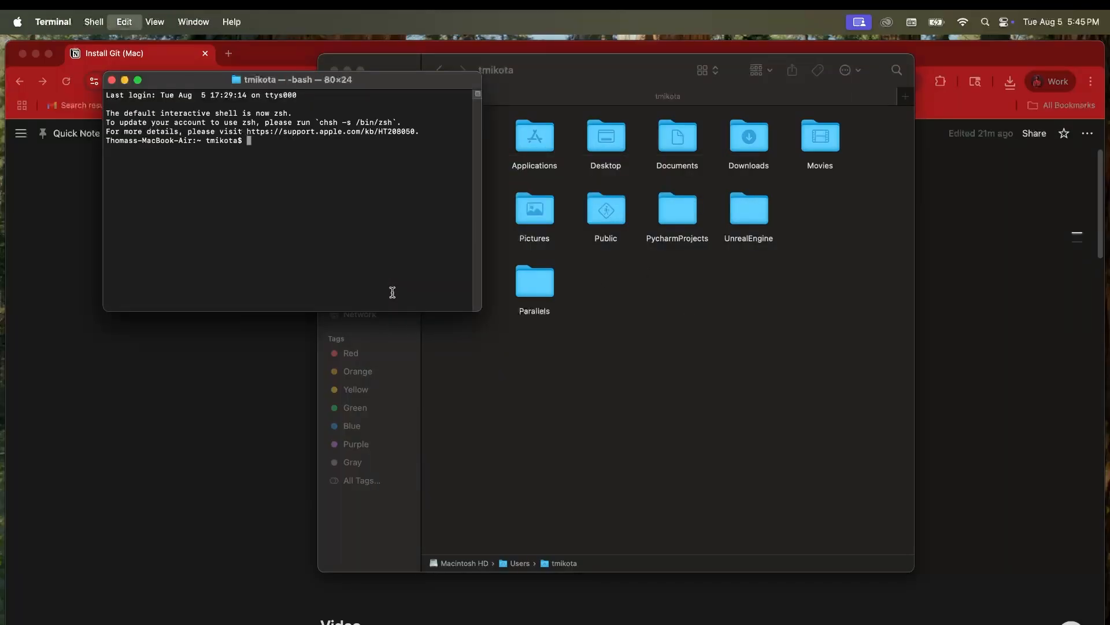
pyautogui.press('Return')
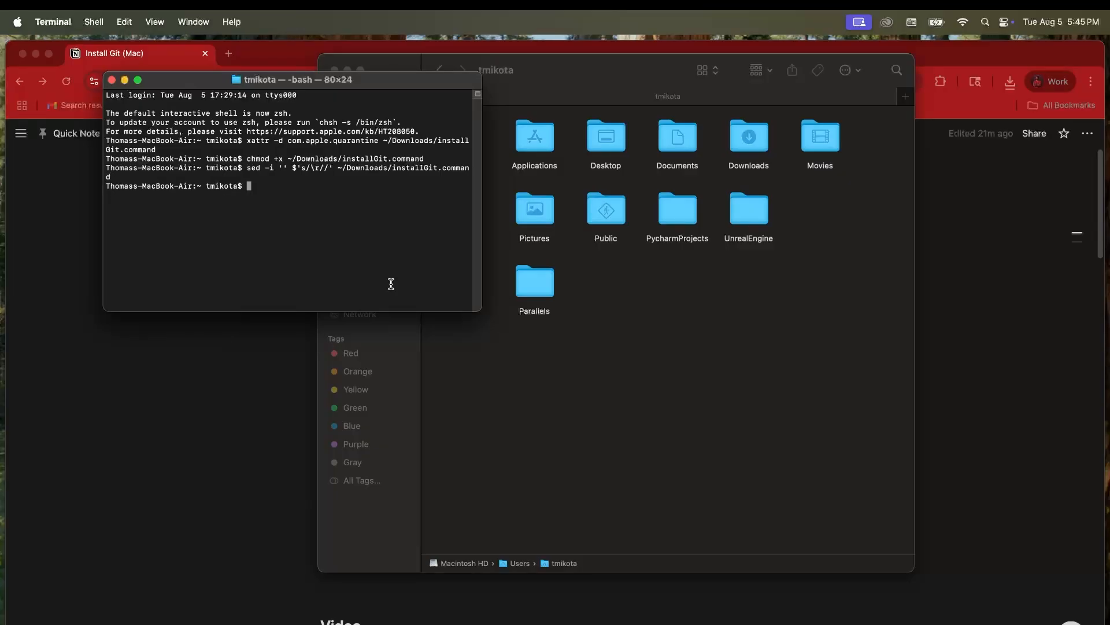
pyautogui.click(617, 71)
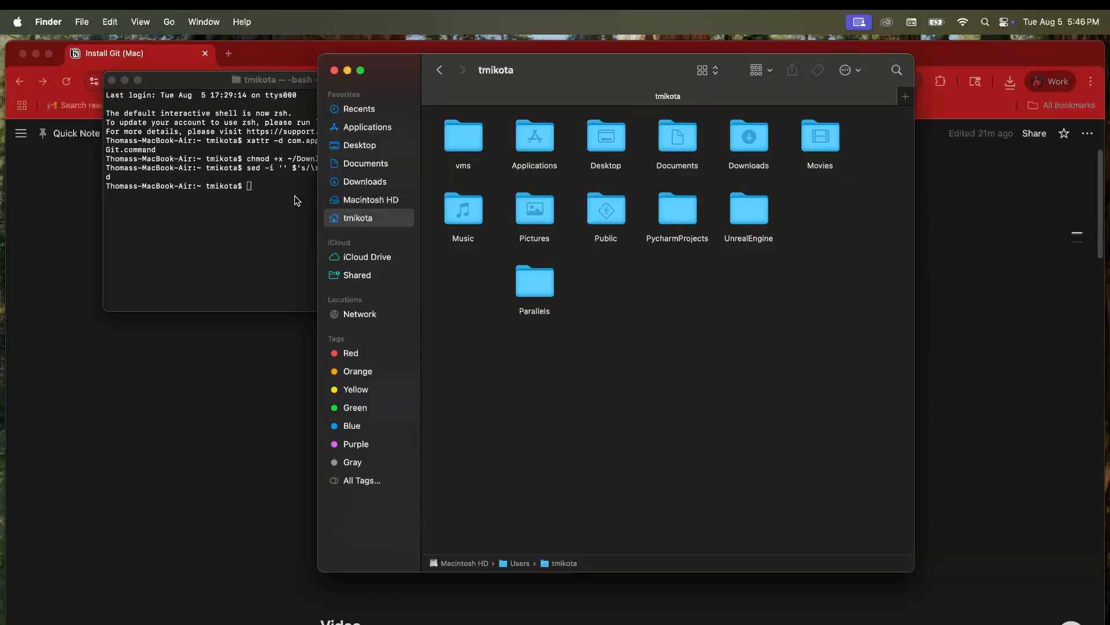
# Step: Run installGit.command from Downloads with the account password, confirm Git is installed, then close both Terminals
pyautogui.click(346, 182)
pyautogui.click(485, 134)
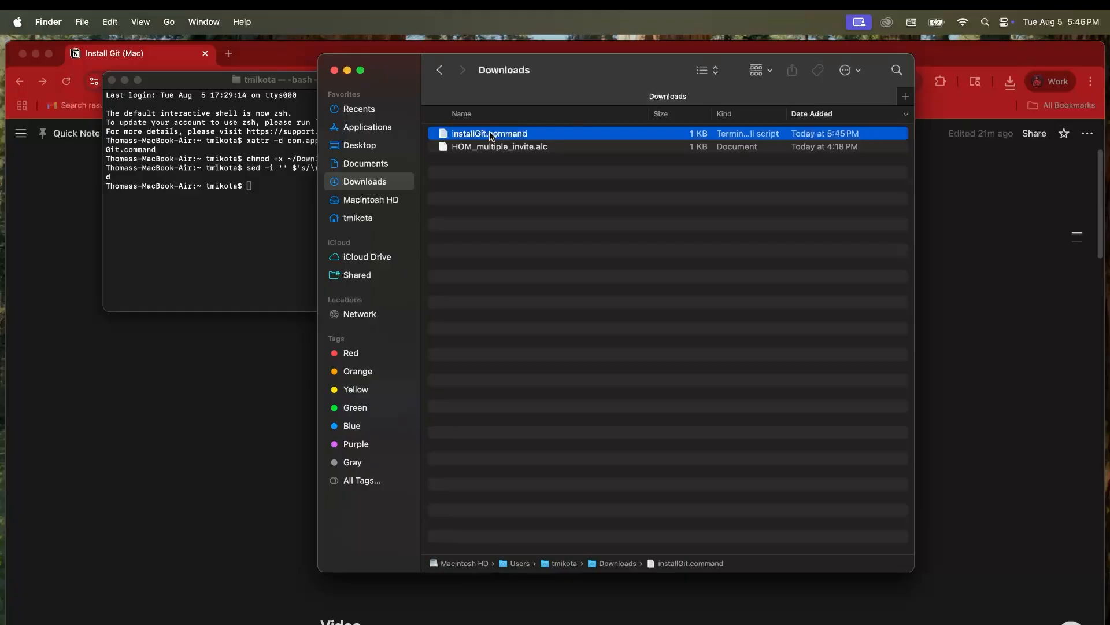
pyautogui.moveTo(575, 72); pyautogui.dragTo(754, 78)
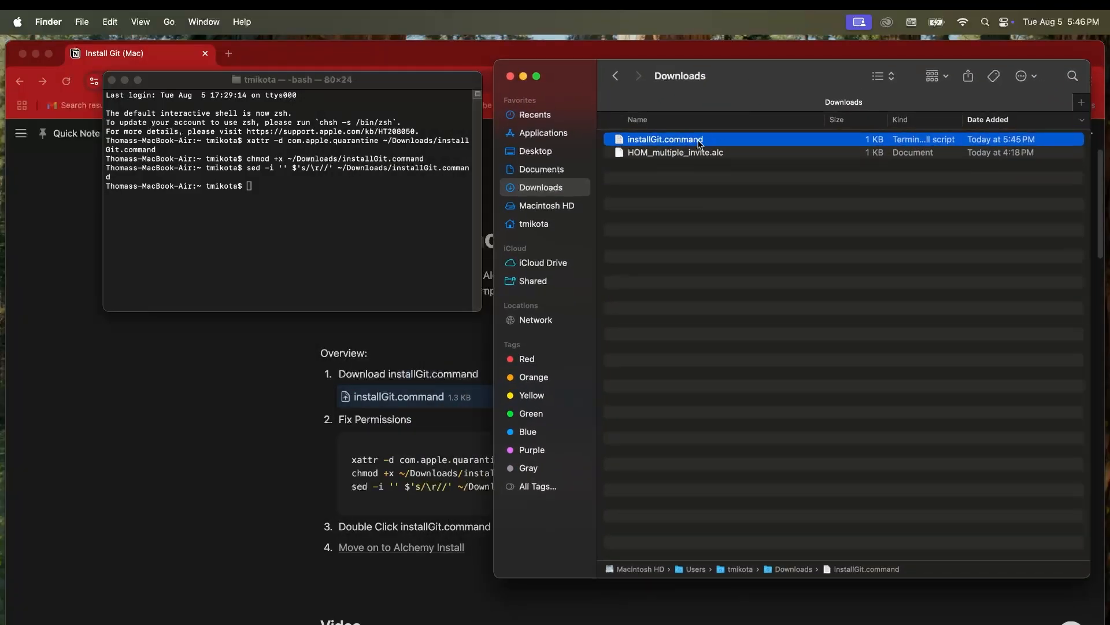
pyautogui.doubleClick(621, 140)
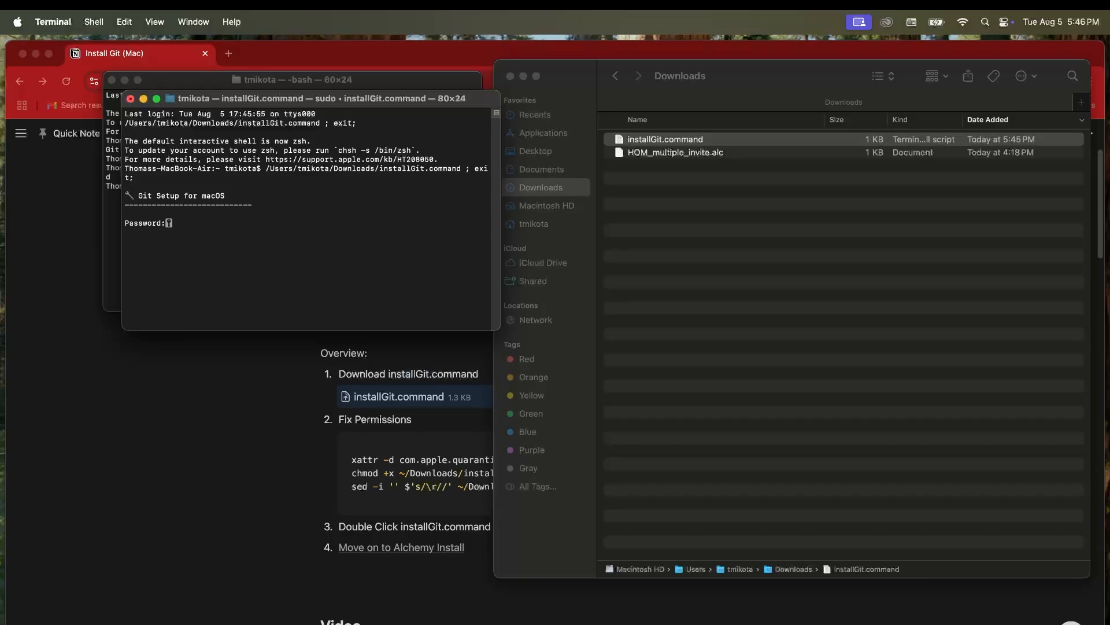
pyautogui.press('Return')
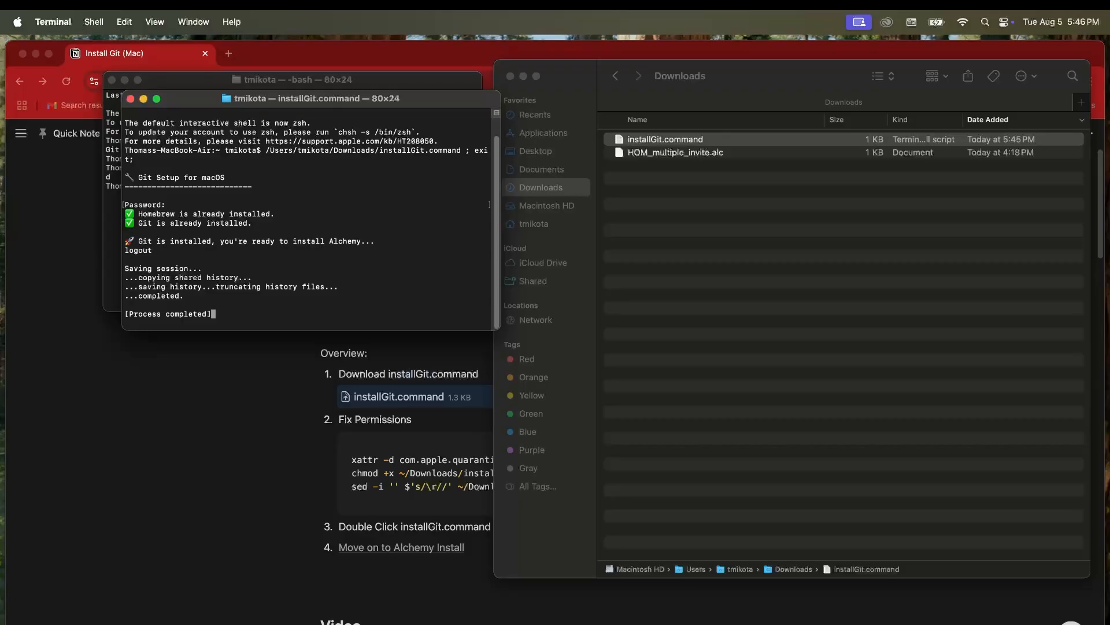
pyautogui.tripleClick(268, 224)
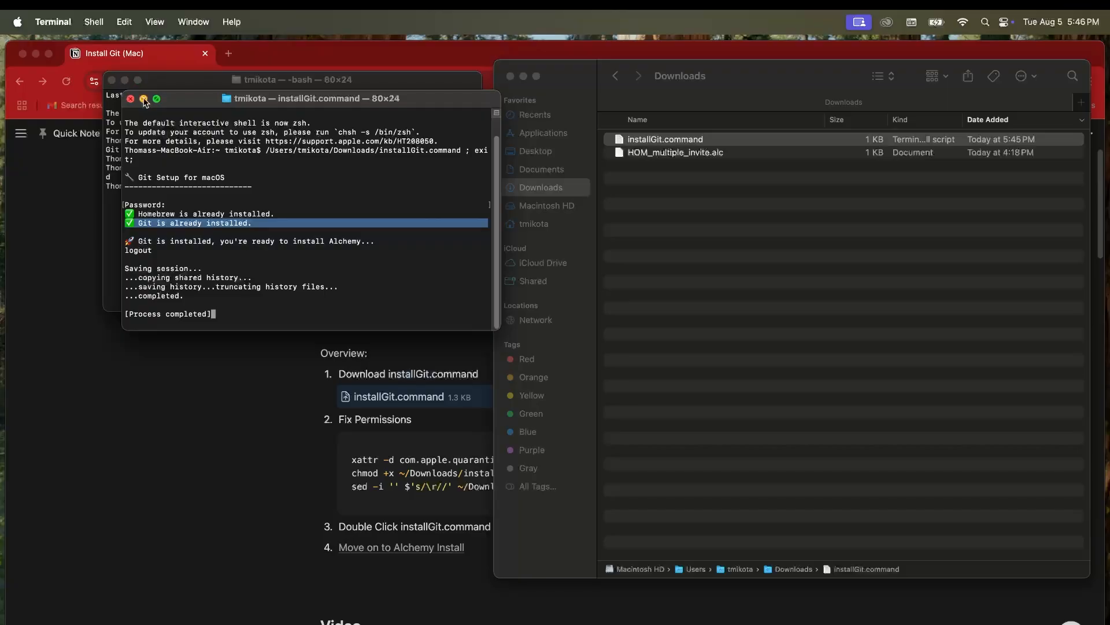
pyautogui.click(131, 99)
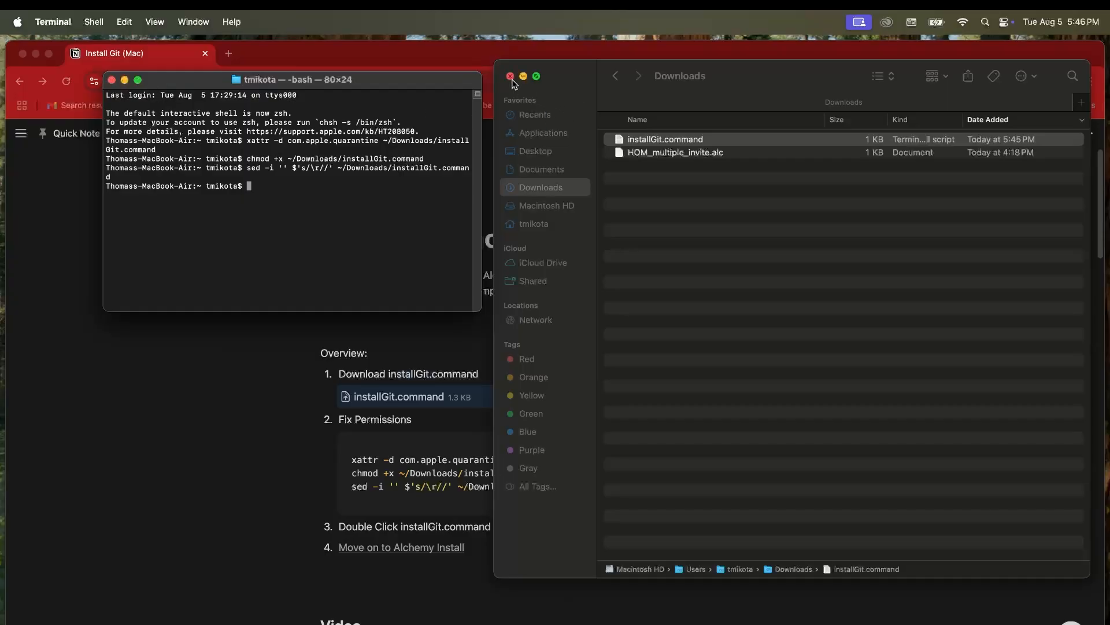
pyautogui.click(111, 80)
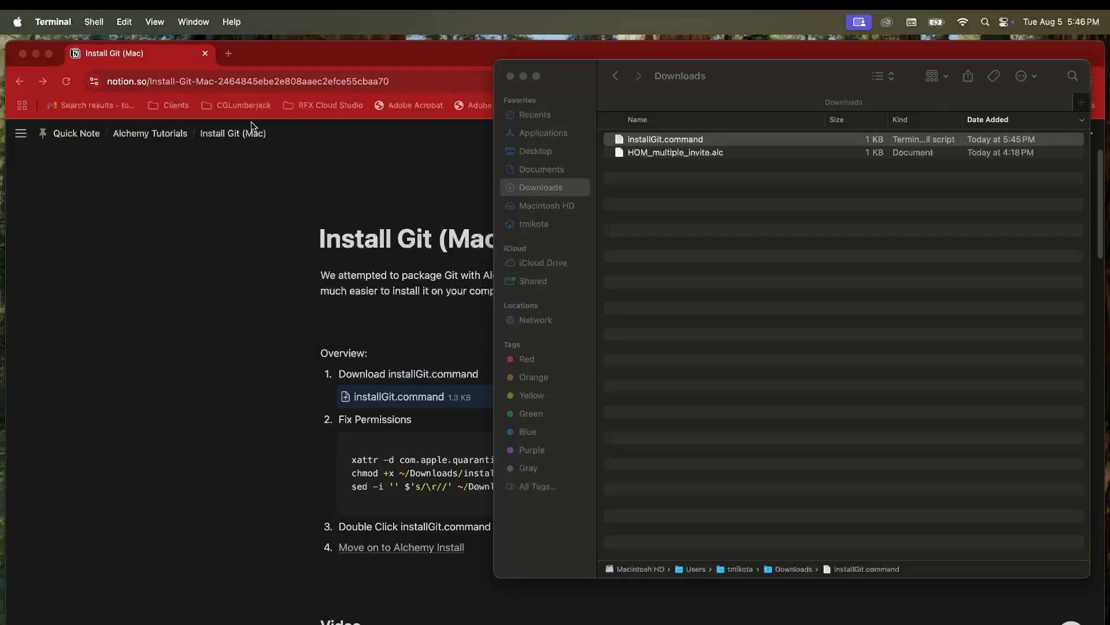
# Step: Back on Installing Alchemy (Mac), open the copied Alchemy installer link in a new Chrome tab
pyautogui.click(449, 170)
pyautogui.click(19, 81)
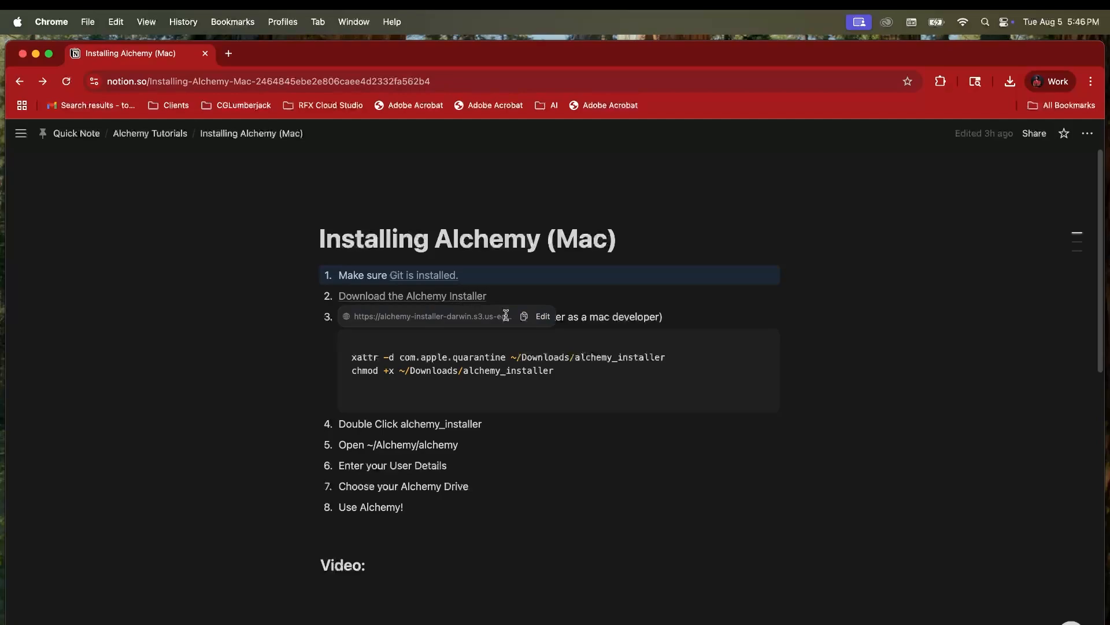
pyautogui.click(229, 53)
pyautogui.write('https://alchemy-installer-darwin.s3.us-east-1.amazonaws.com/alchemy_installer')
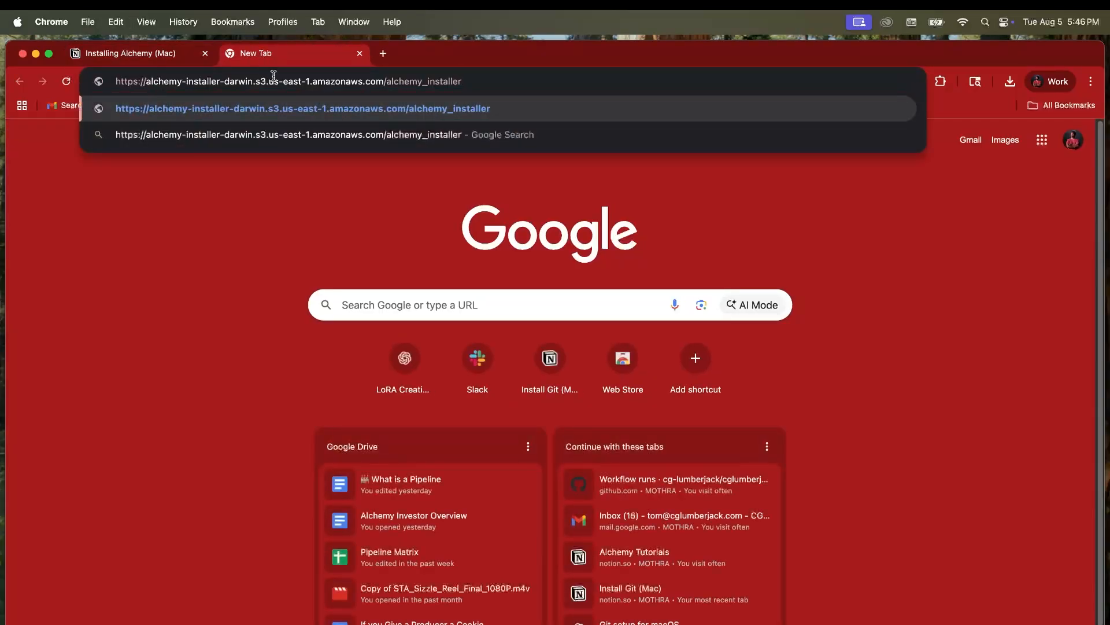
pyautogui.press('Return')
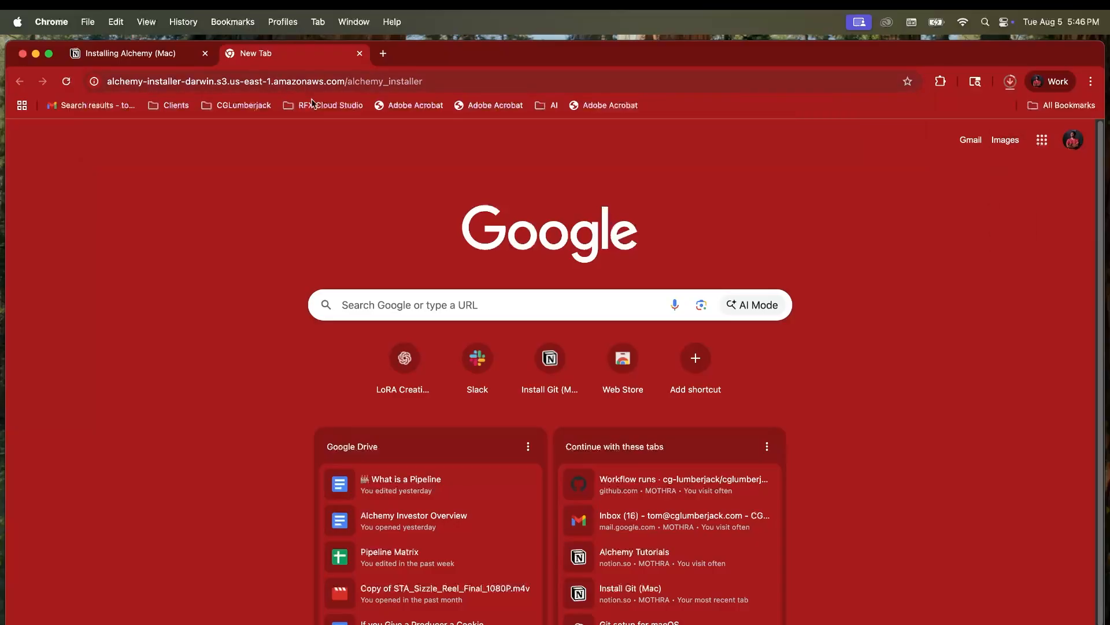
pyautogui.hotkey('ctrl', 'shift', 'Tab')
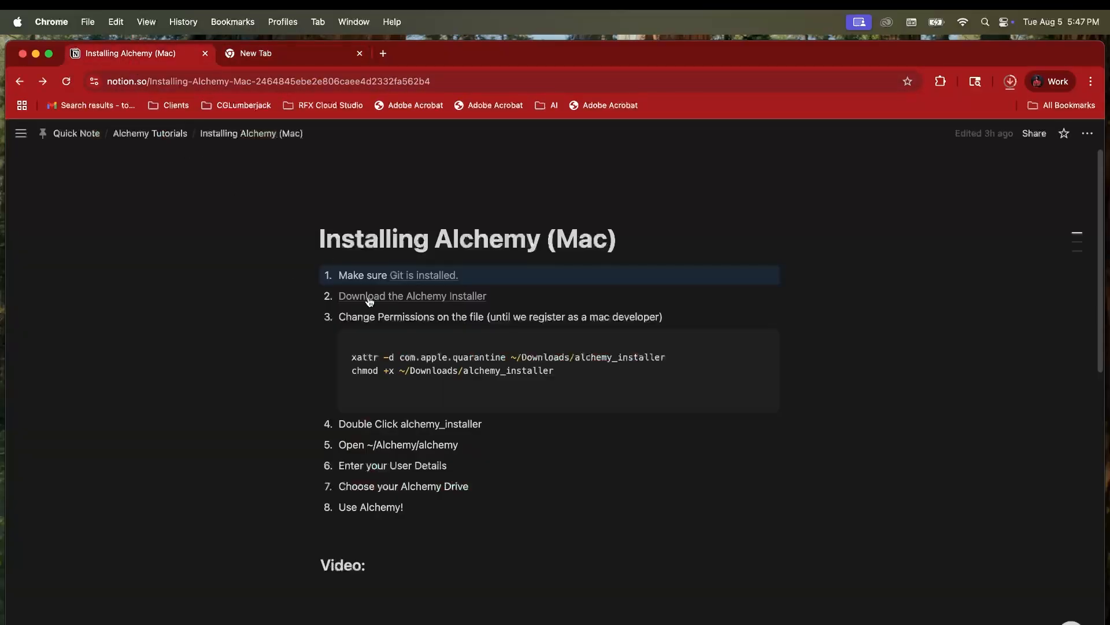
# Step: Copy the xattr and chmod commands and run them on ~/Downloads/alchemy_installer in a new Terminal window
pyautogui.moveTo(564, 371); pyautogui.dragTo(350, 355)
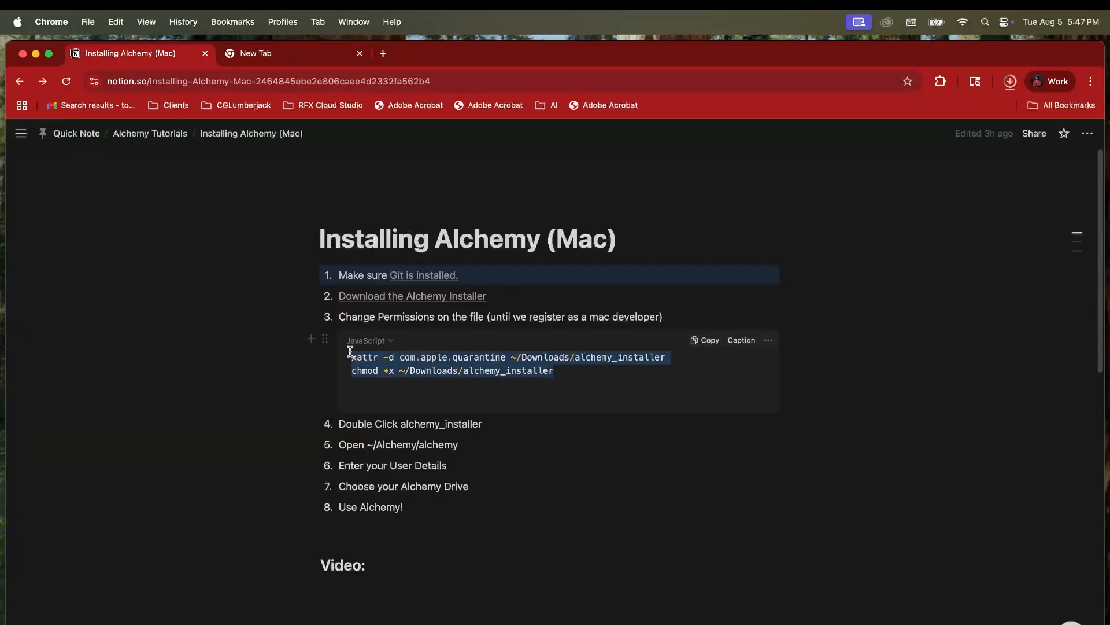
pyautogui.press('super+c')
pyautogui.press('super+Tab')
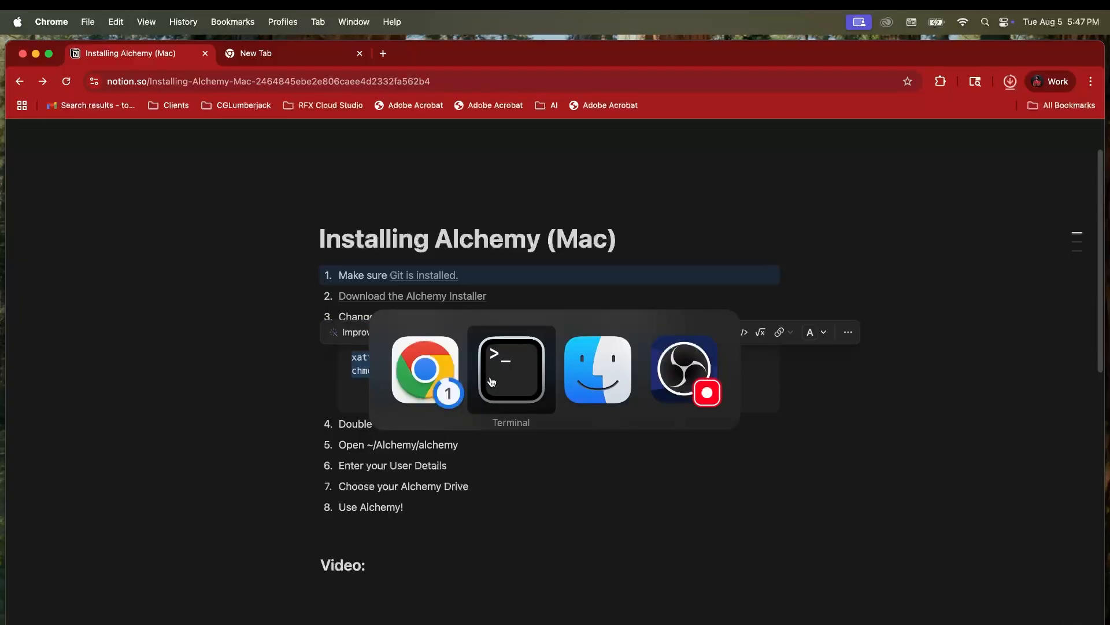
pyautogui.press('super+n')
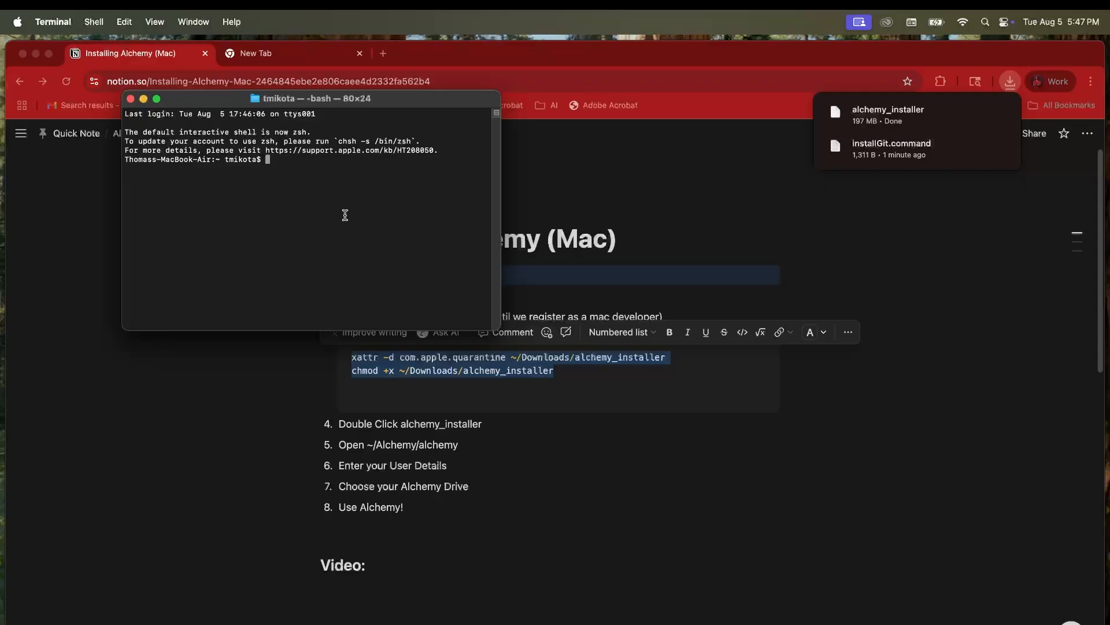
pyautogui.press('super+v')
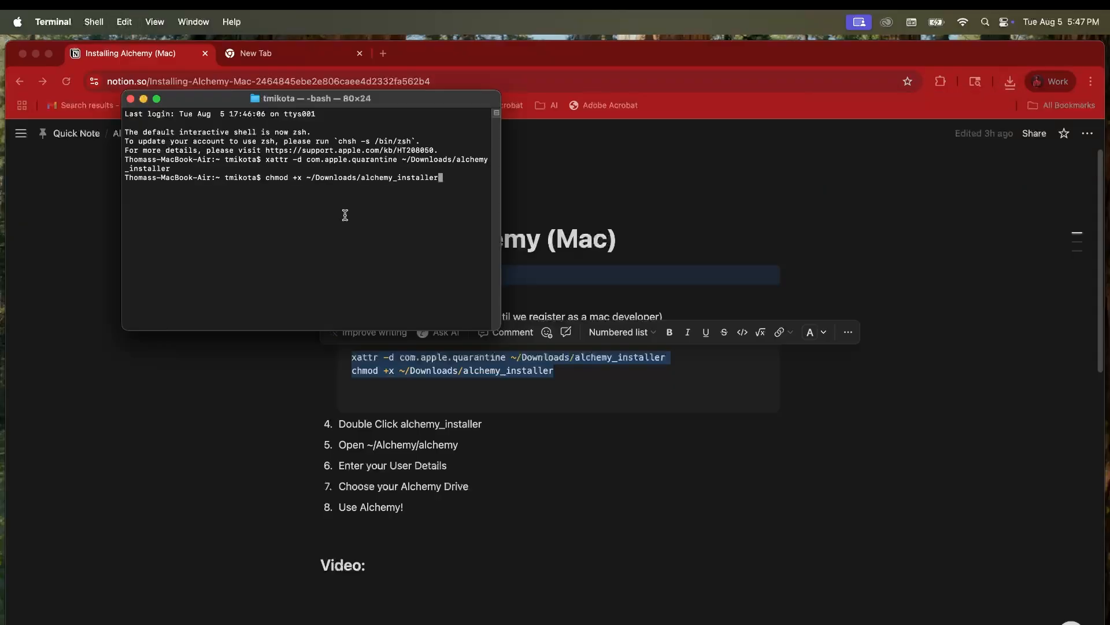
pyautogui.press('Return')
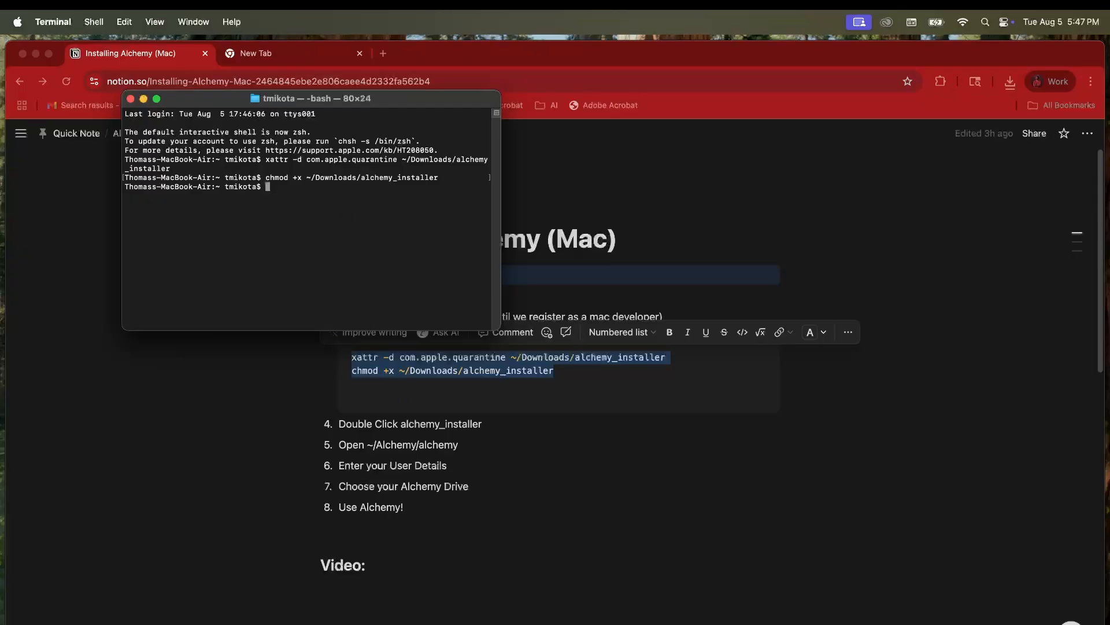
pyautogui.click(475, 621)
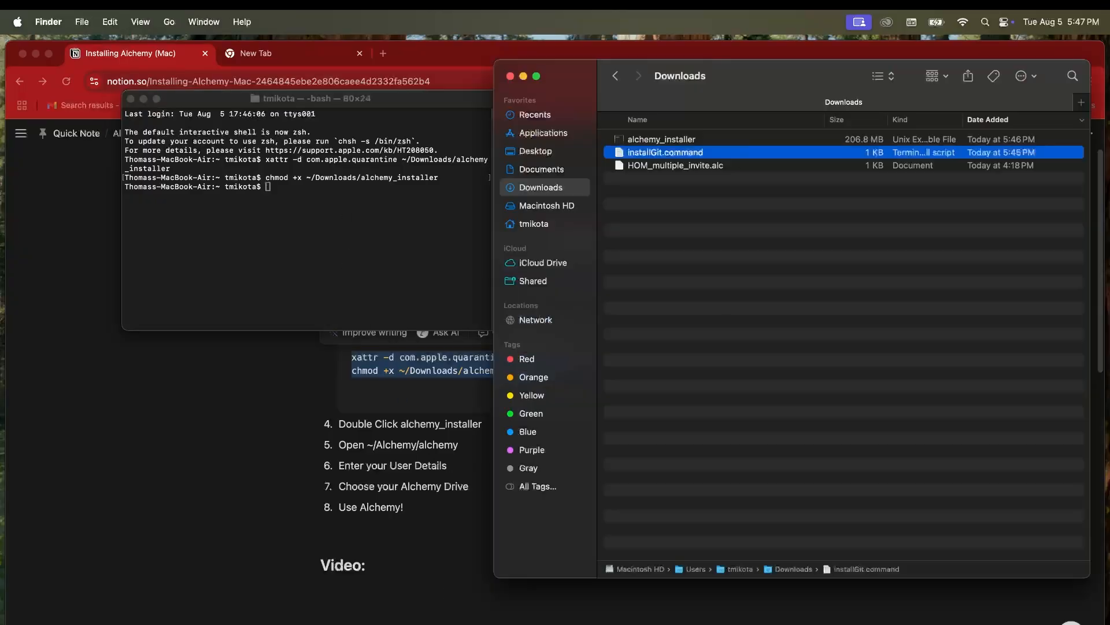
# Step: Close the old Terminal window and launch alchemy_installer from the Downloads folder
pyautogui.click(634, 140)
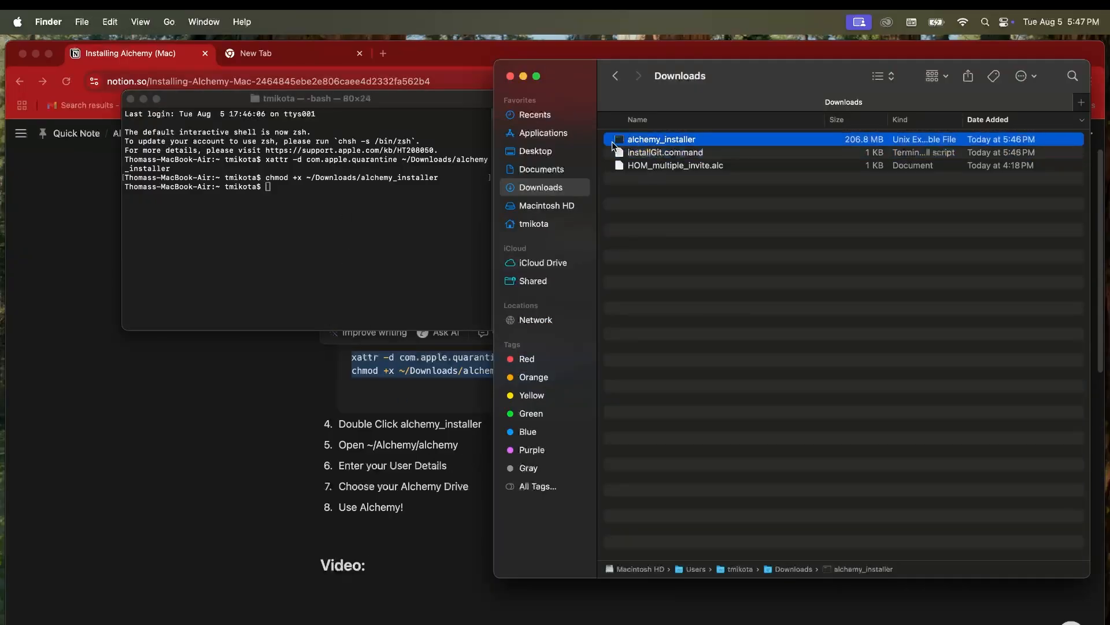
pyautogui.click(131, 99)
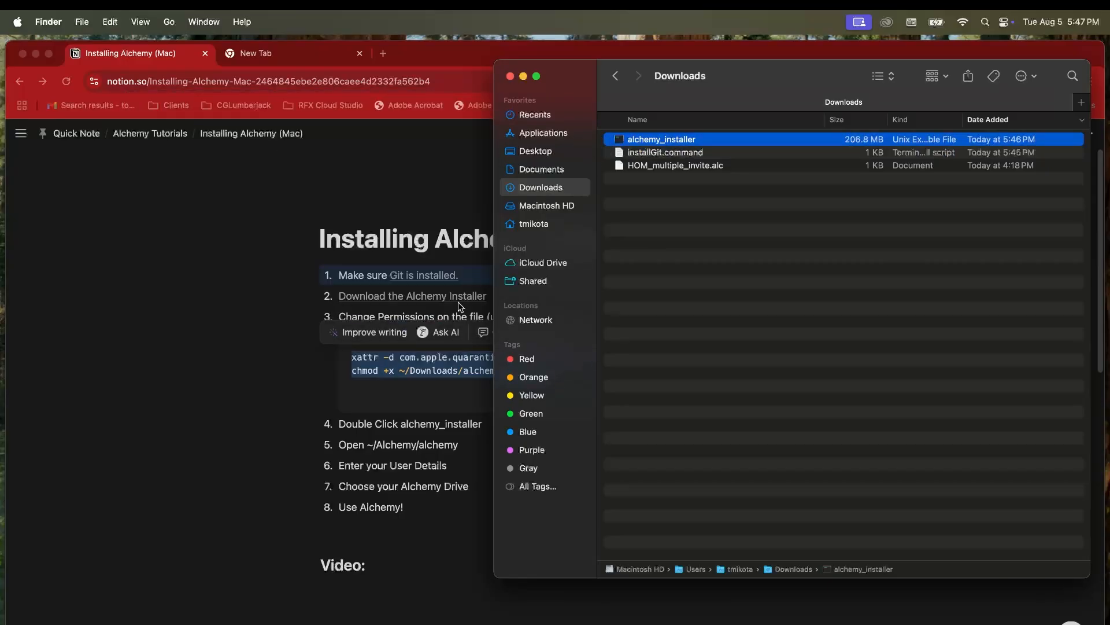
pyautogui.click(298, 362)
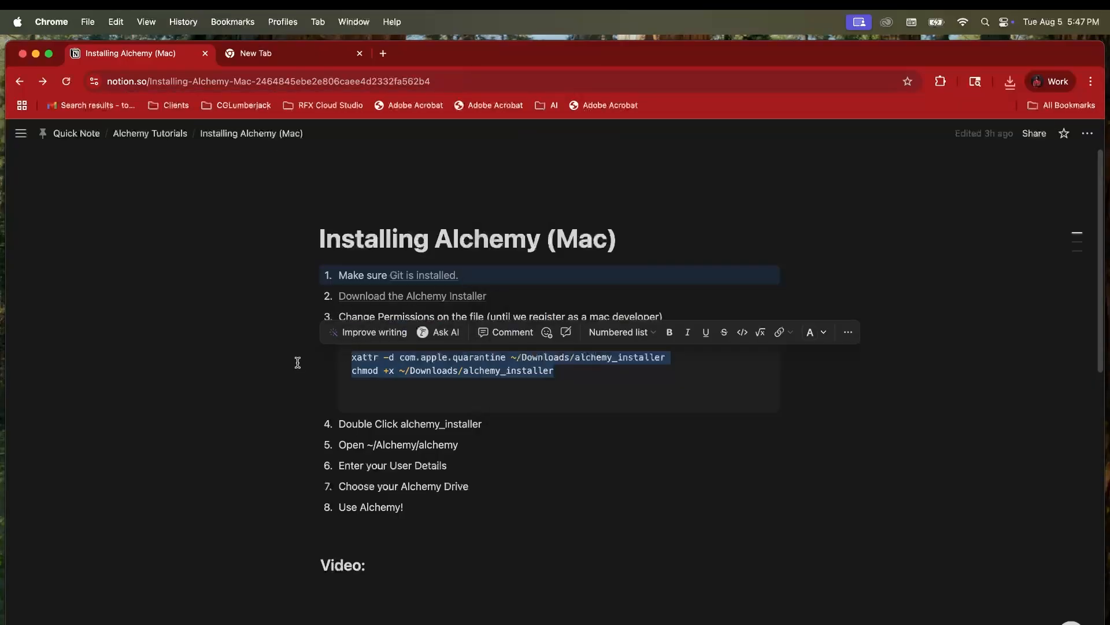
pyautogui.click(577, 373)
pyautogui.press('super+Tab')
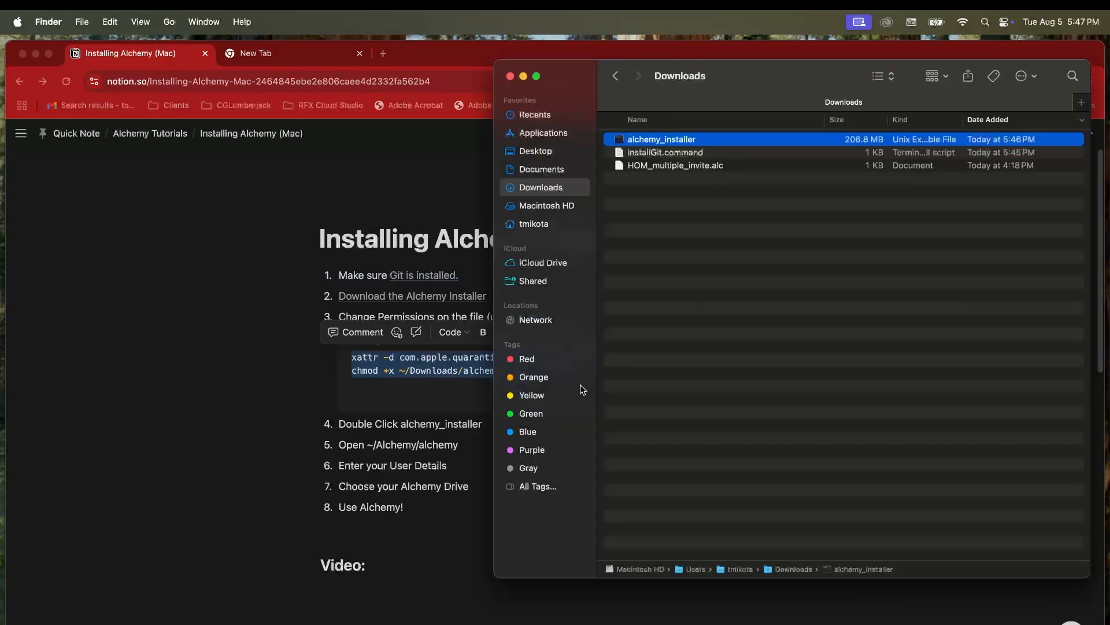
pyautogui.doubleClick(621, 141)
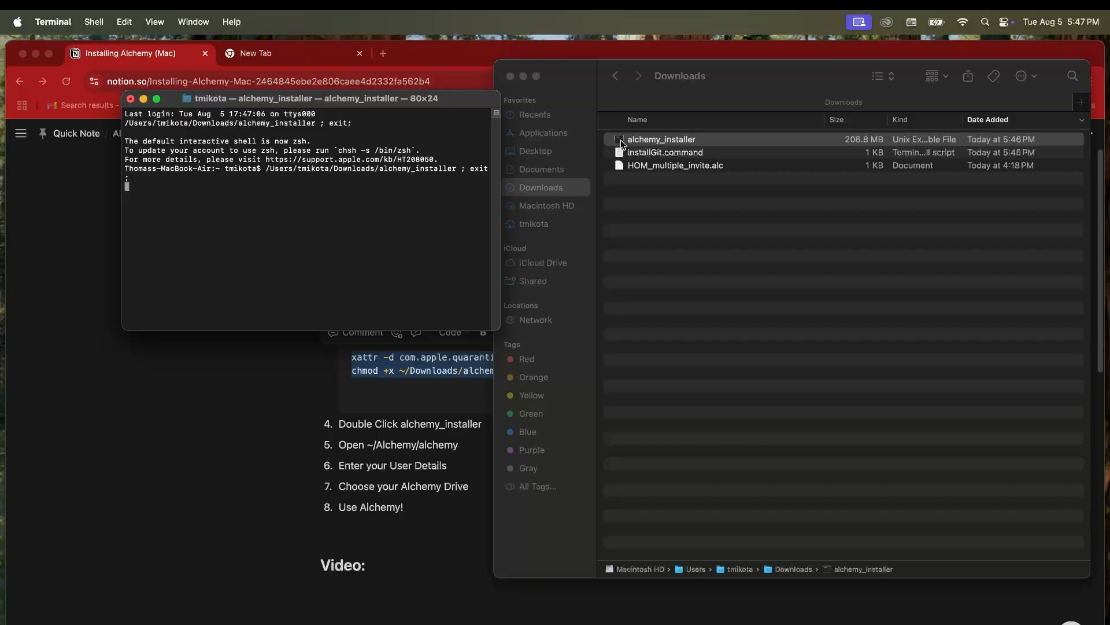
# Step: Arrange the windows while the installer downloads 8432 files, then show the home folder in Finder
pyautogui.moveTo(406, 101); pyautogui.dragTo(598, 114)
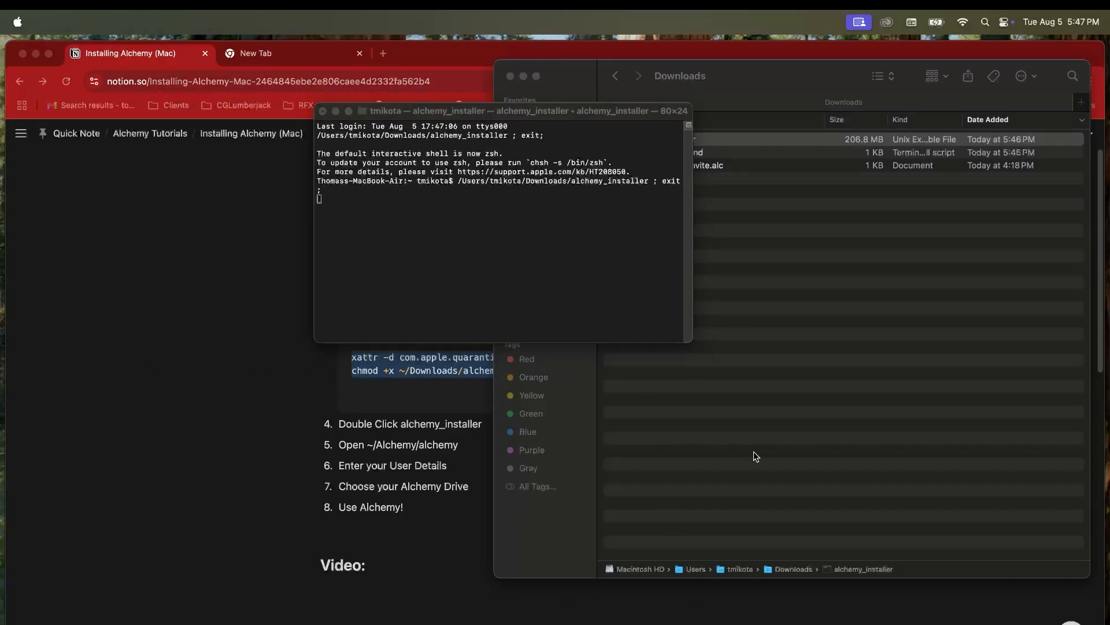
pyautogui.moveTo(539, 110); pyautogui.dragTo(531, 141)
pyautogui.click(36, 53)
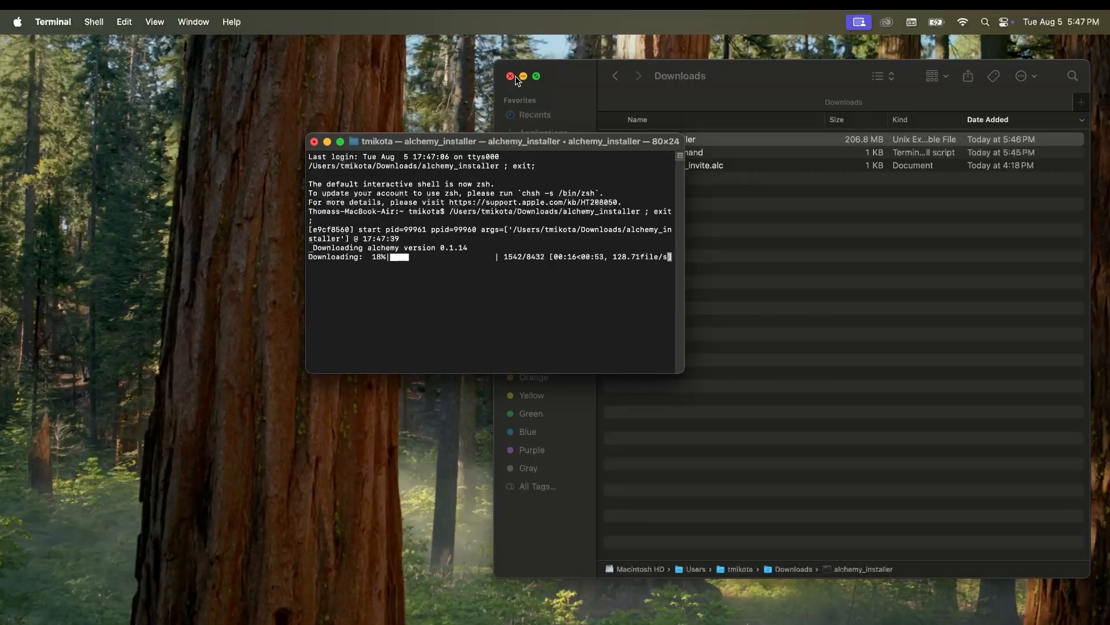
pyautogui.click(515, 76)
pyautogui.moveTo(494, 283); pyautogui.dragTo(756, 247)
pyautogui.click(750, 223)
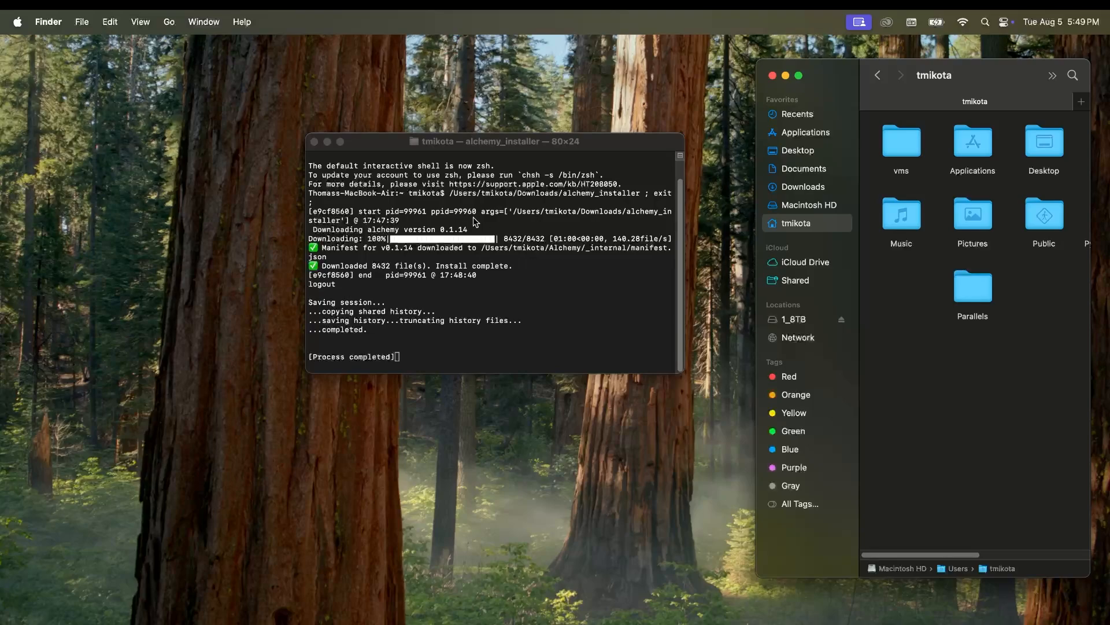
# Step: Close the installer terminal, open the Alchemy folder in home, and launch the alchemy executable
pyautogui.click(316, 143)
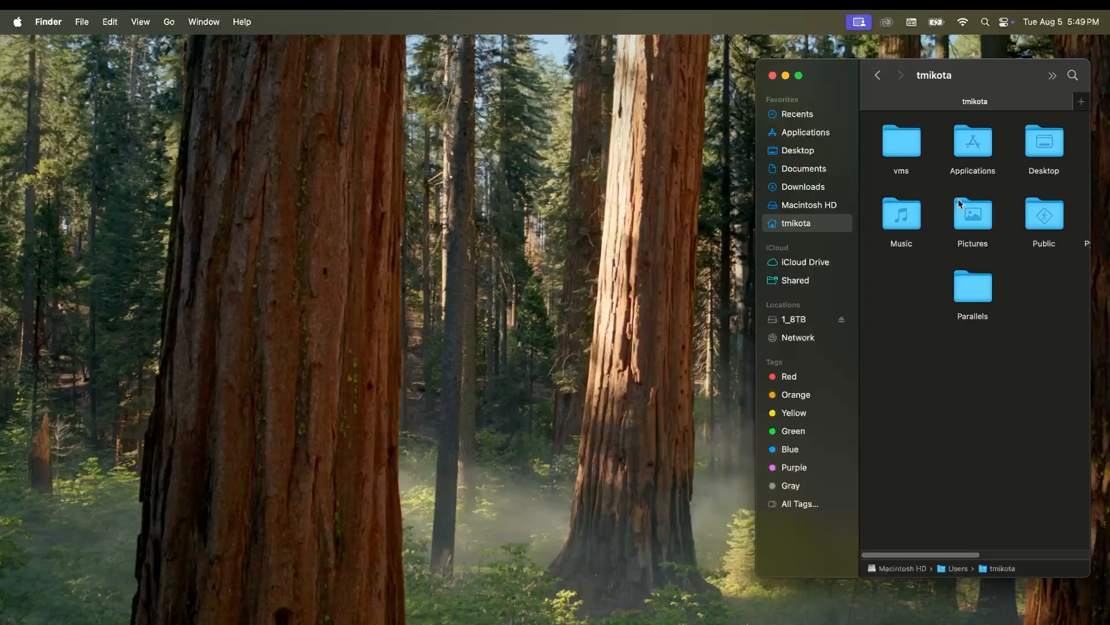
pyautogui.moveTo(757, 229); pyautogui.dragTo(375, 224)
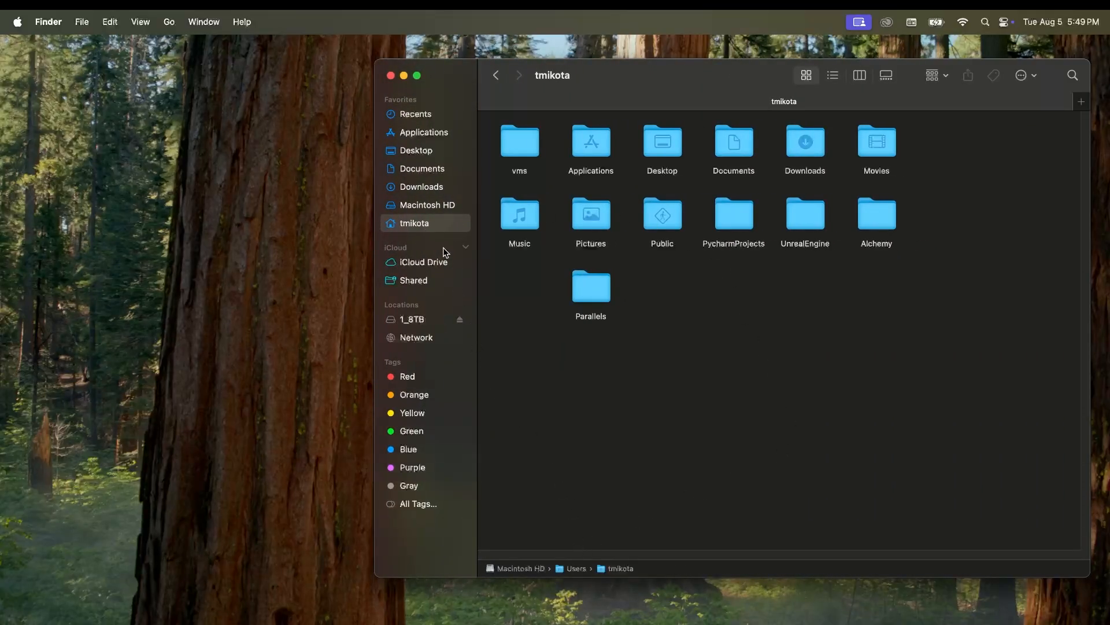
pyautogui.doubleClick(886, 215)
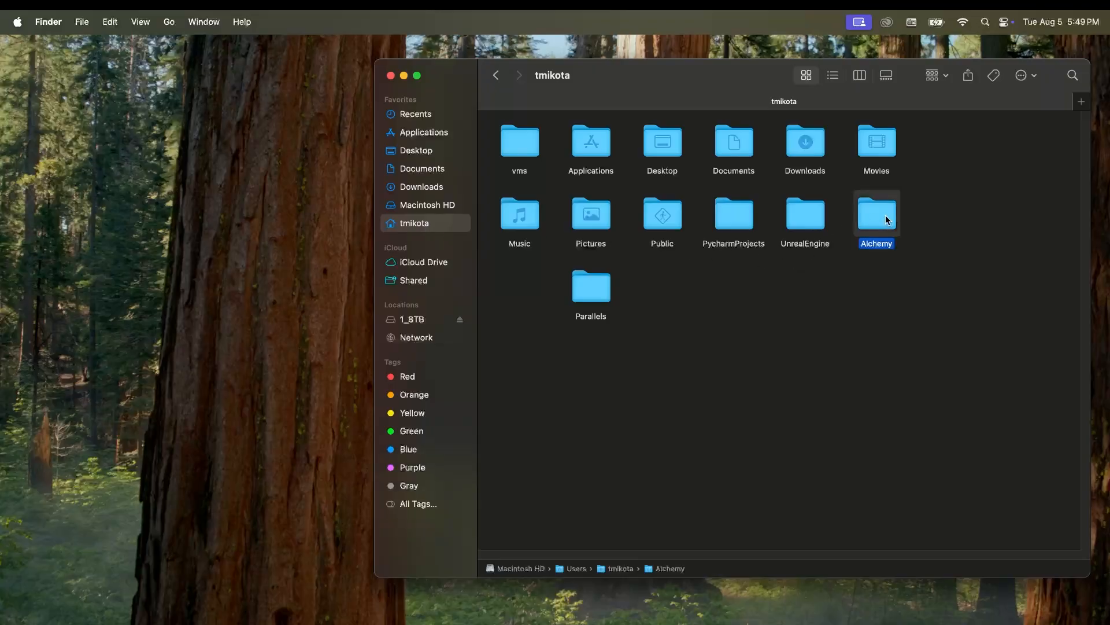
pyautogui.doubleClick(596, 153)
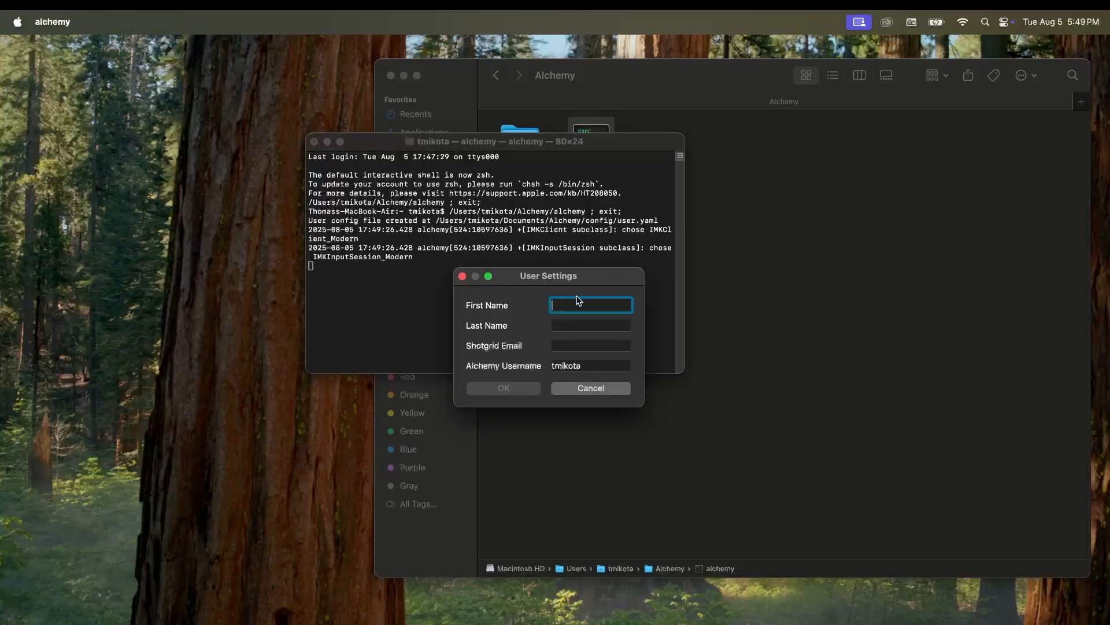
# Step: Enter the user's first name, last name and Shotgrid e-mail in User Settings
pyautogui.write('Tom')
pyautogui.press('Tab')
pyautogui.write('Mikota')
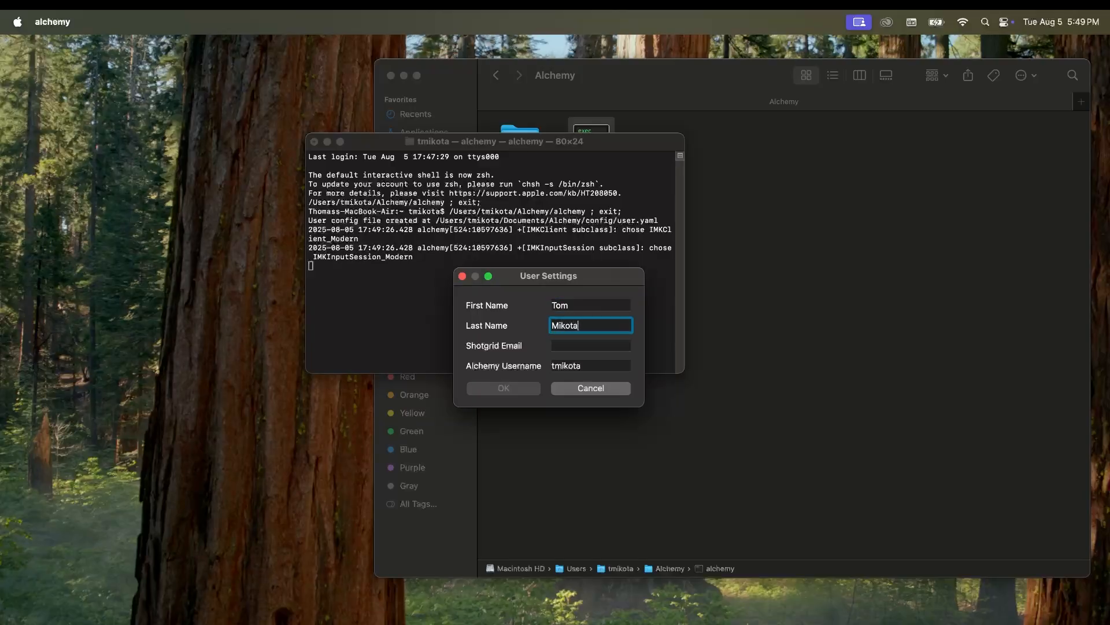
pyautogui.press('Tab')
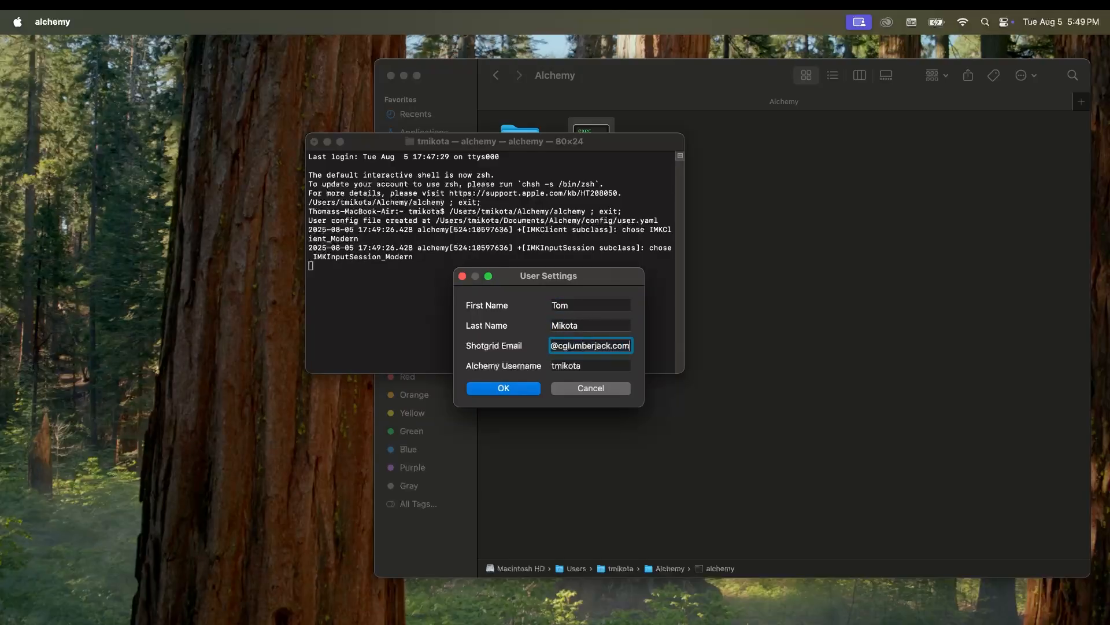
pyautogui.press('Tab')
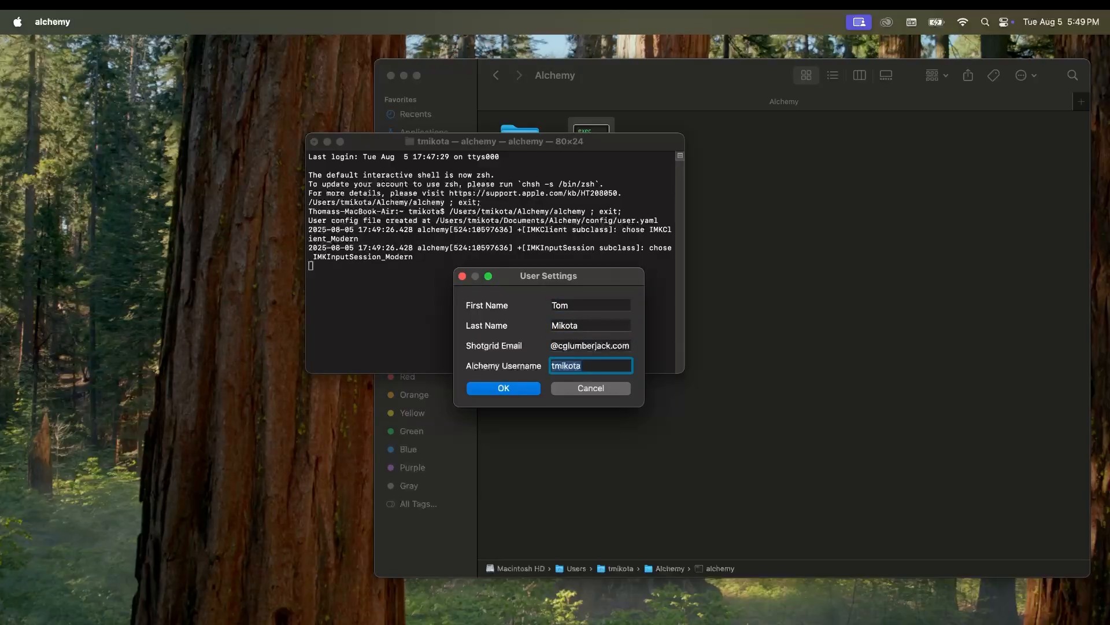
# Step: Check the Shotgrid e-mail and suggested Alchemy username, then accept the user settings
pyautogui.click(581, 346)
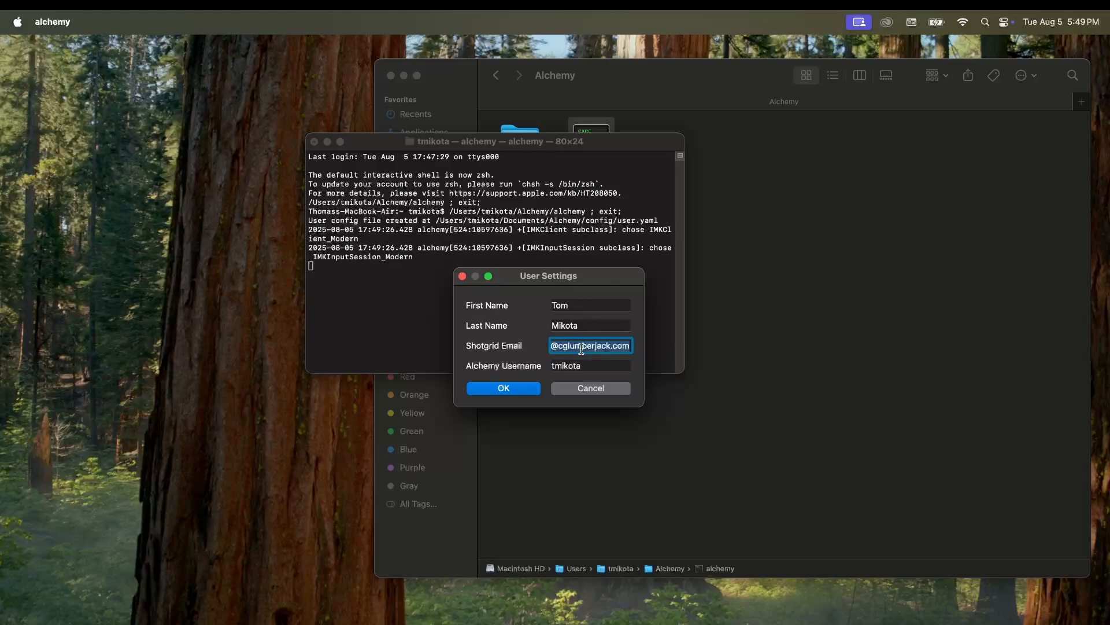
pyautogui.click(584, 364)
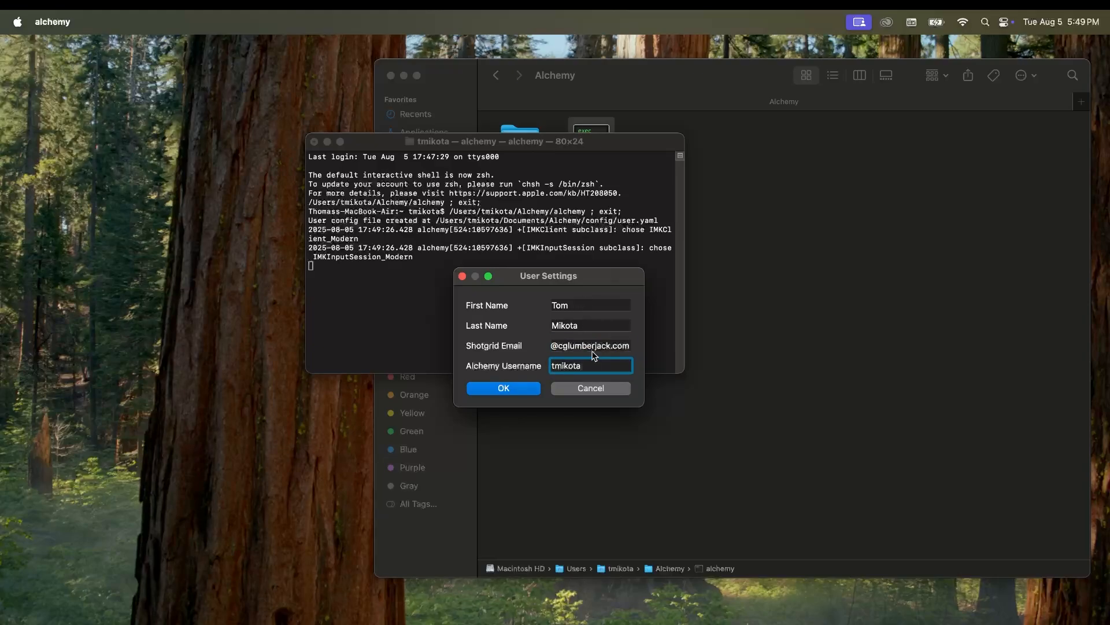
pyautogui.click(596, 347)
pyautogui.tripleClick(595, 347)
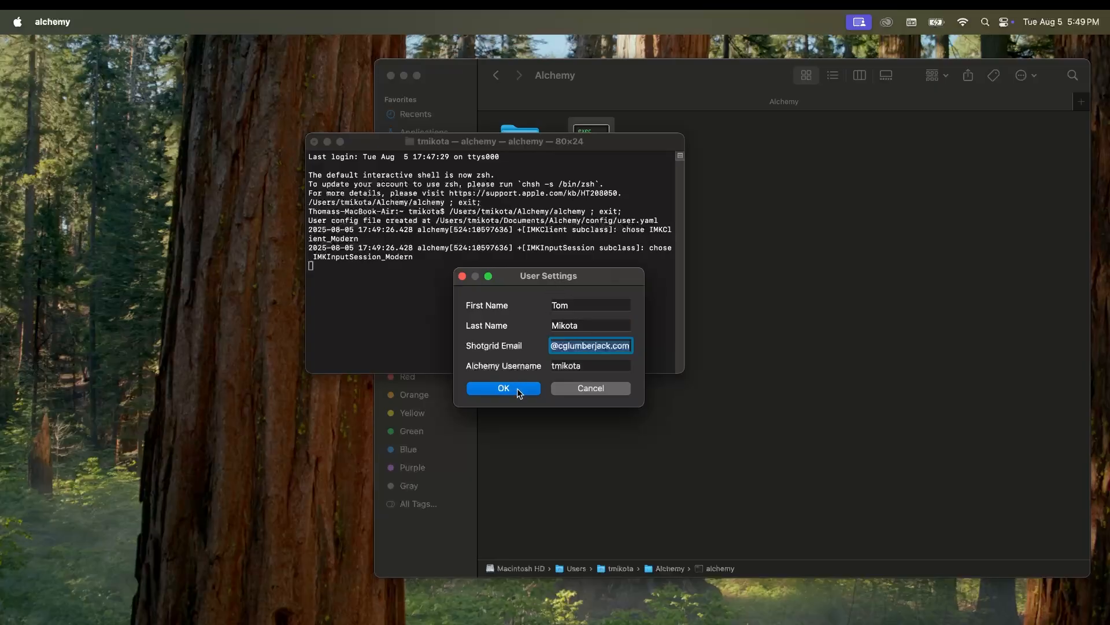
pyautogui.tripleClick(581, 366)
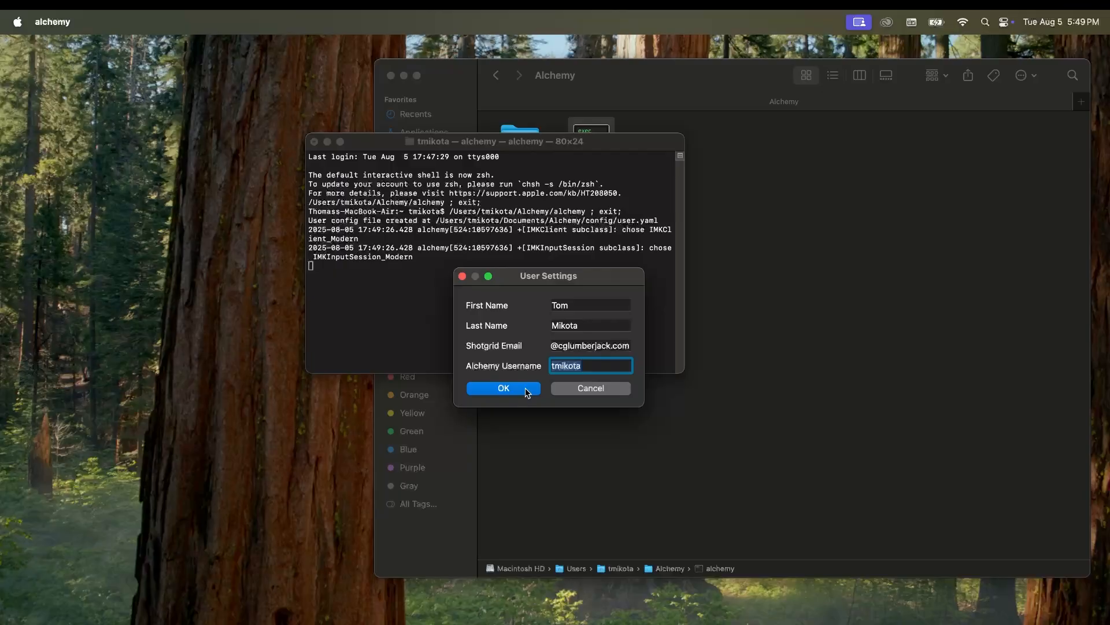
pyautogui.click(526, 387)
# Step: Choose 1_8TB as the Alchemy Drive and set up the company
pyautogui.click(595, 322)
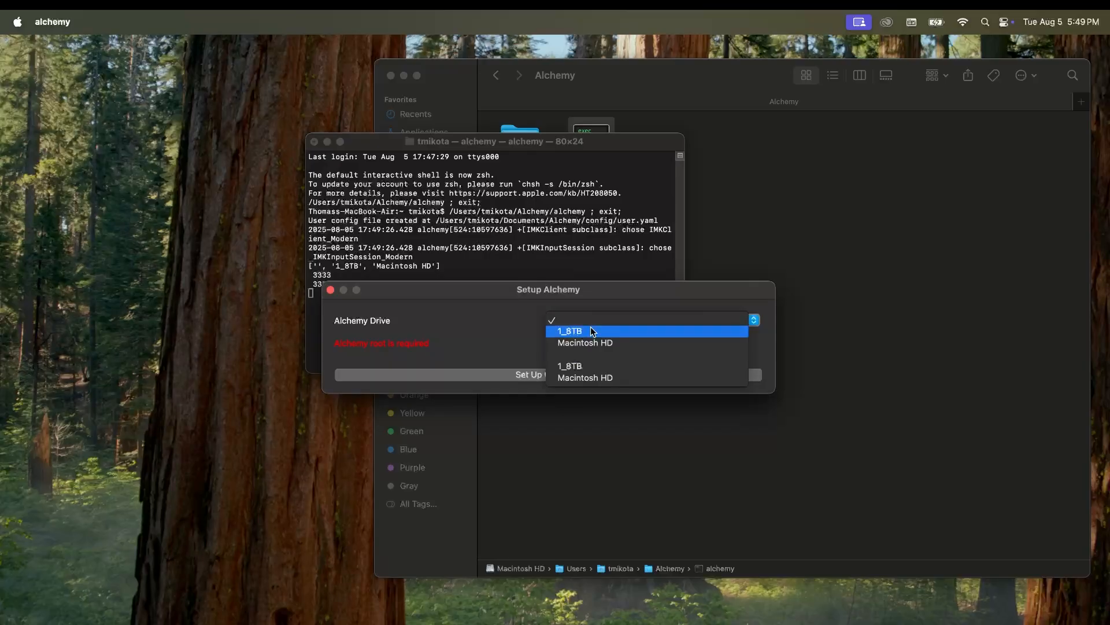
pyautogui.click(591, 326)
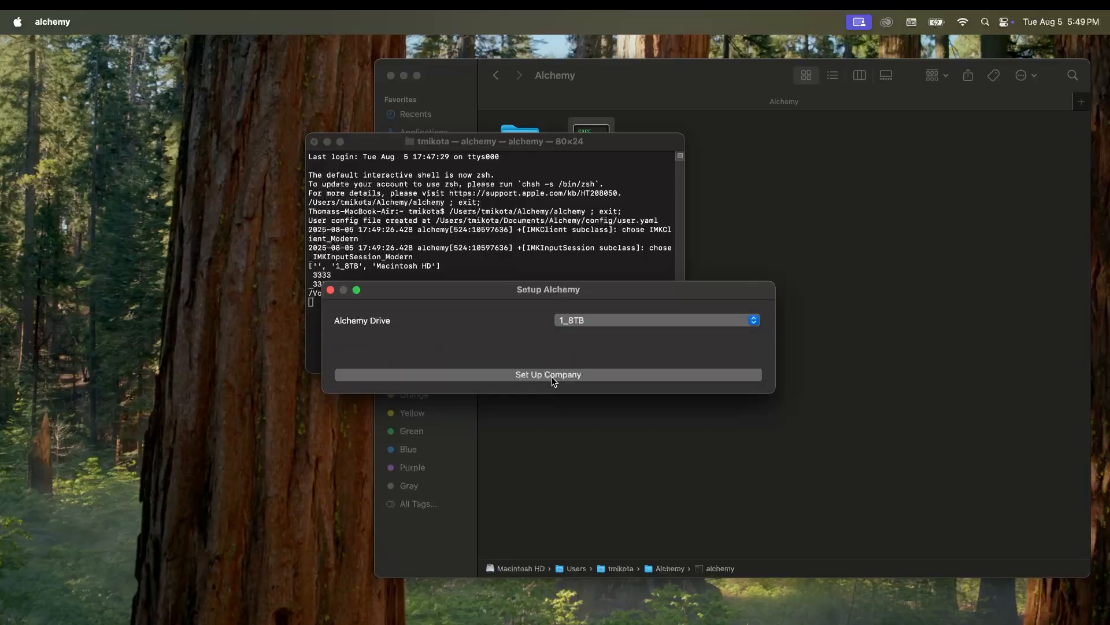
pyautogui.click(551, 377)
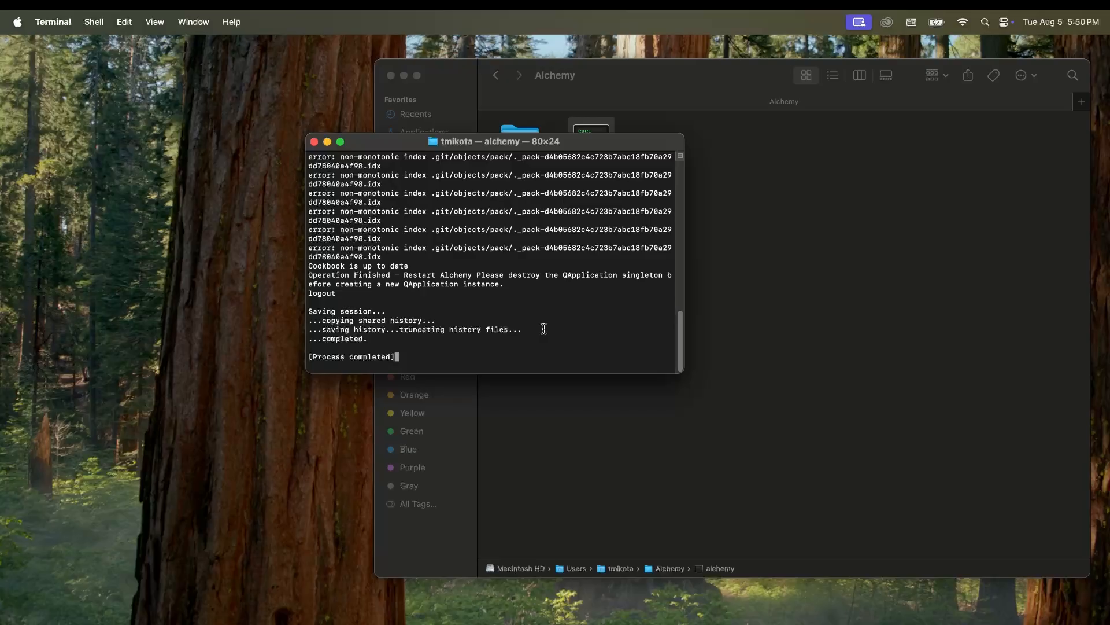
pyautogui.click(602, 107)
# Step: Relaunch alchemy, reposition its CG Lumberjack window, and open the empty project list showing Create New Project
pyautogui.doubleClick(591, 144)
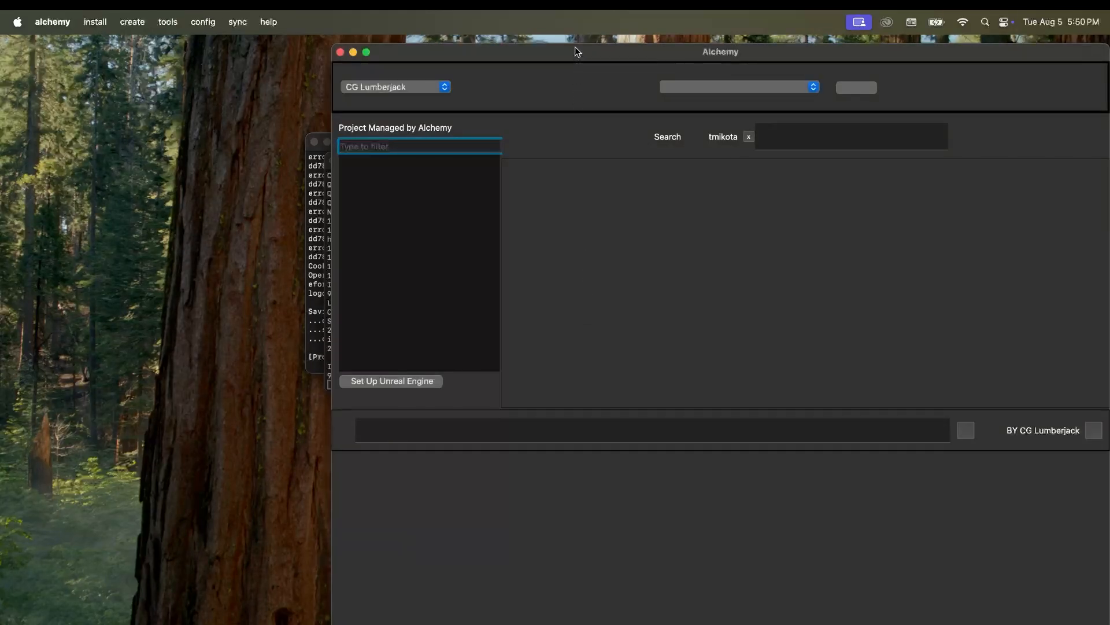
pyautogui.moveTo(577, 45); pyautogui.dragTo(484, 104)
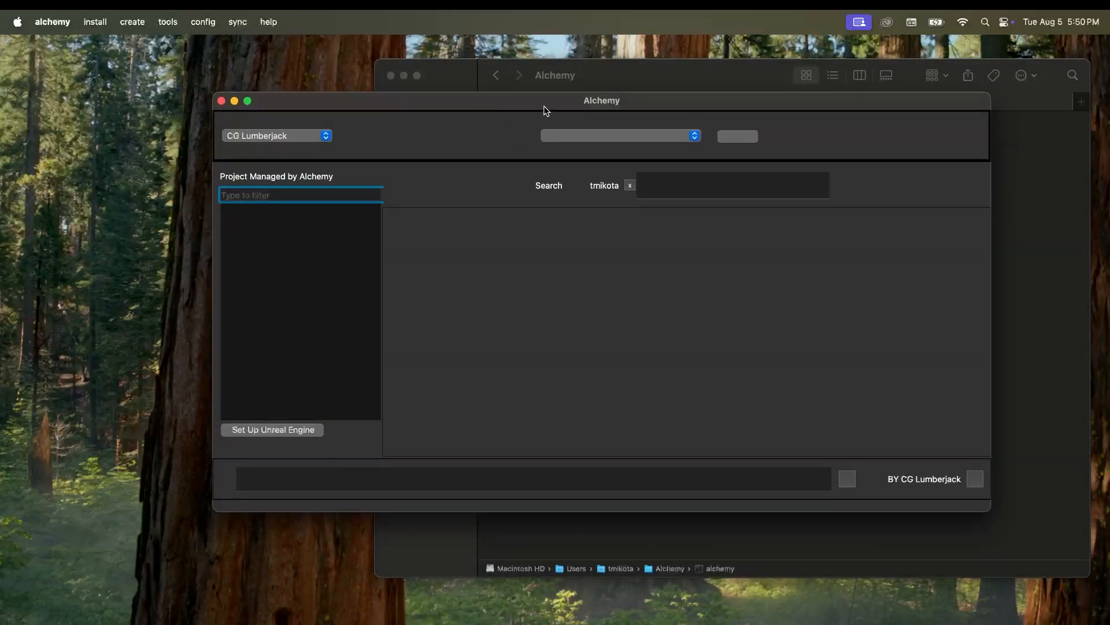
pyautogui.moveTo(545, 109); pyautogui.dragTo(525, 110)
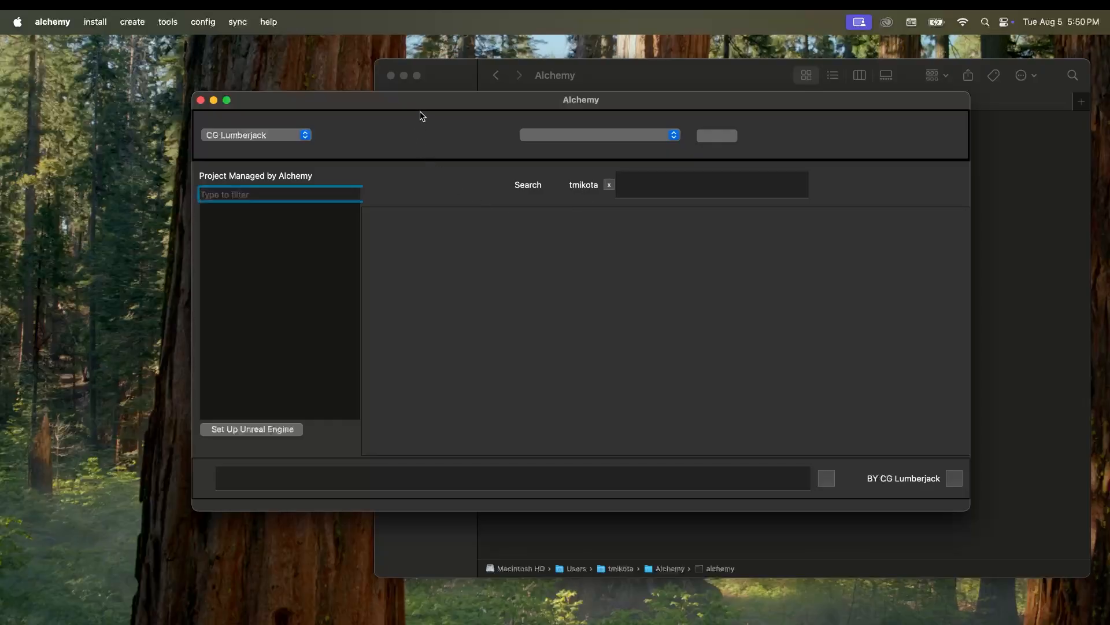
pyautogui.moveTo(419, 106); pyautogui.dragTo(422, 96)
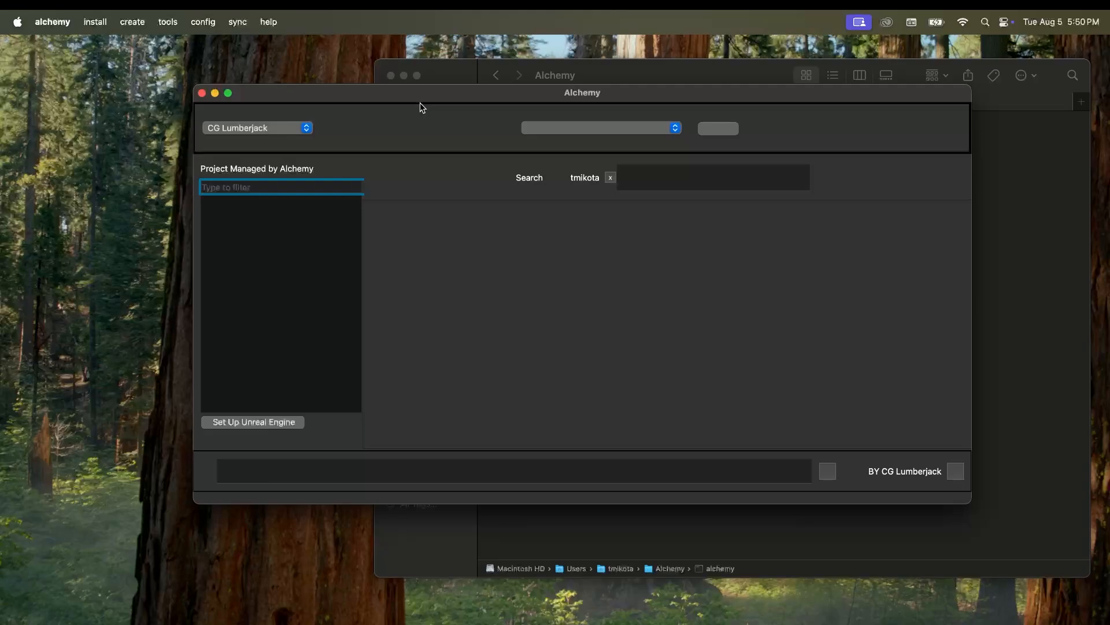
pyautogui.moveTo(315, 100); pyautogui.dragTo(311, 115)
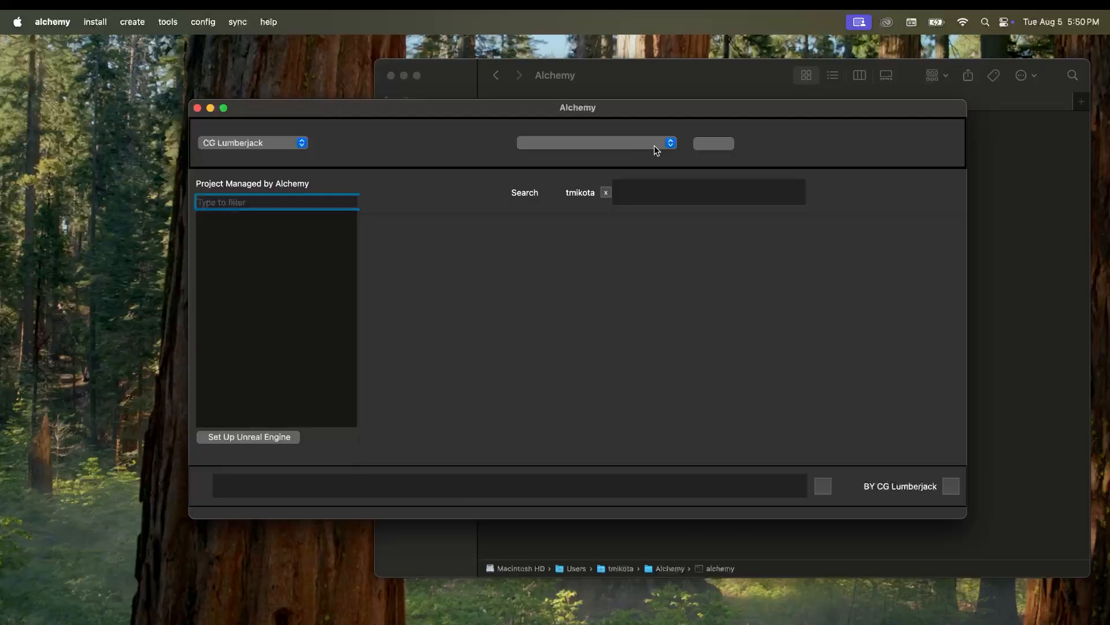
pyautogui.click(669, 145)
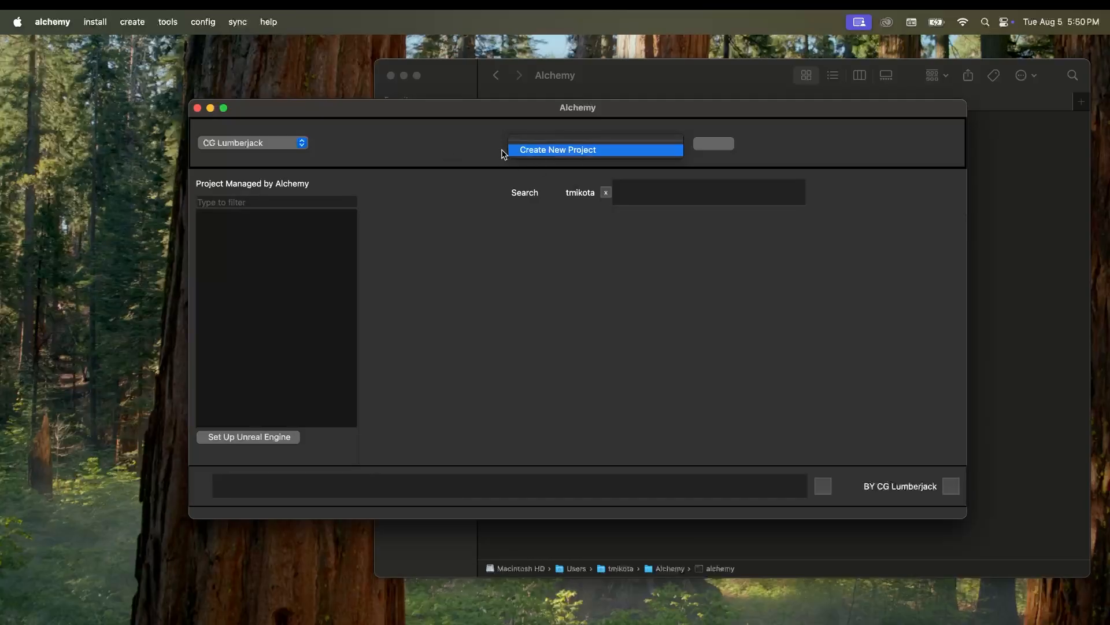
# Step: Create a new project named 'Test Project' with short name TSP
pyautogui.click(527, 151)
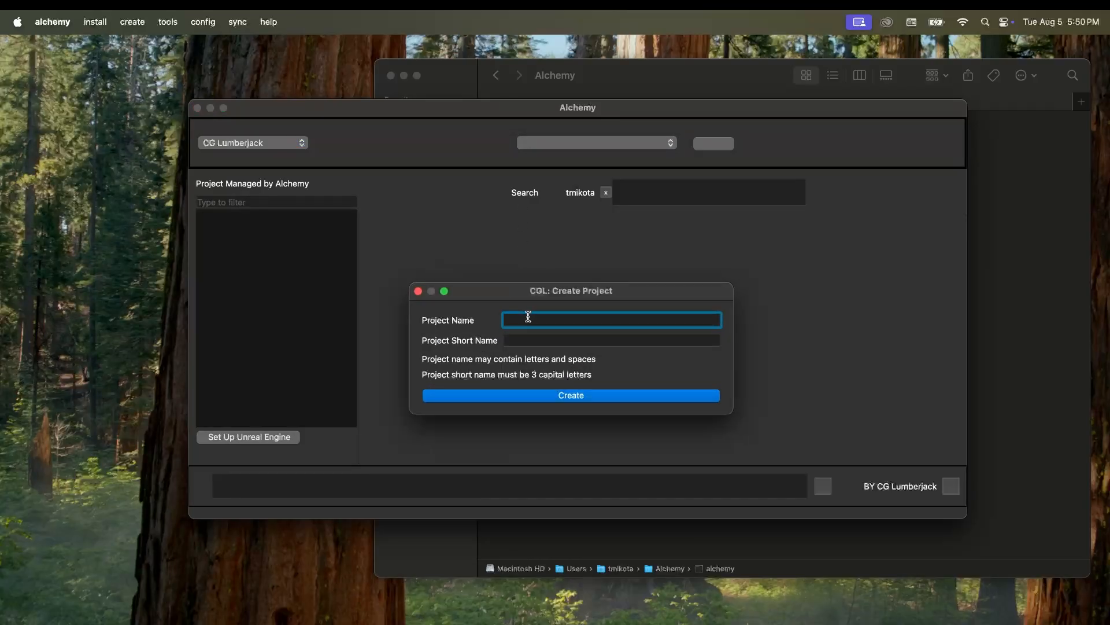
pyautogui.write('Test Project')
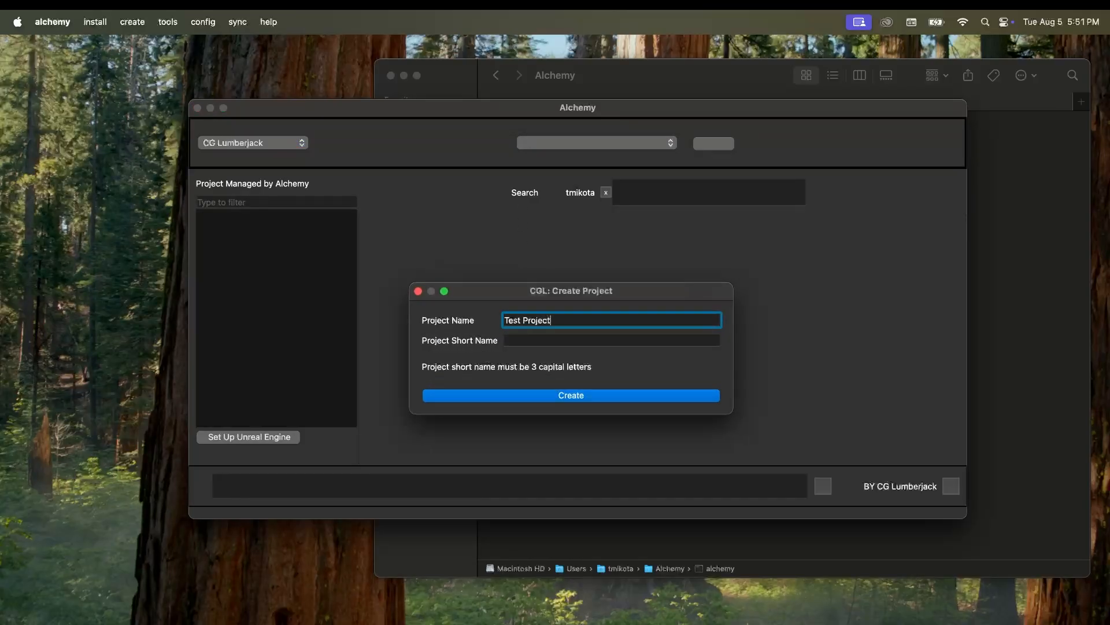
pyautogui.press('Tab')
pyautogui.write('TSP')
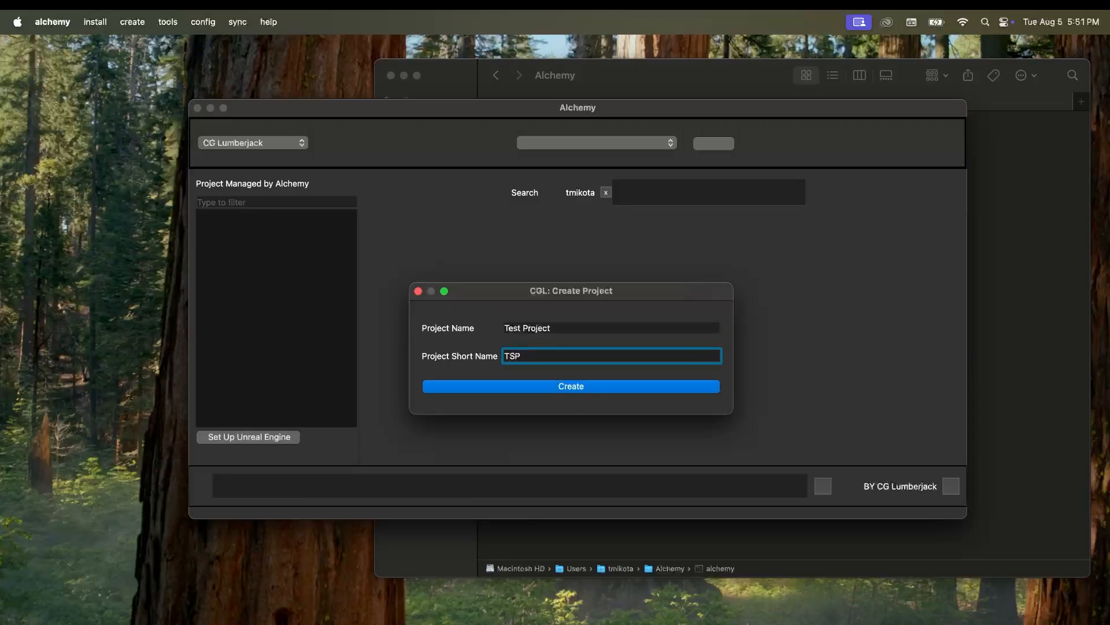
pyautogui.doubleClick(520, 356)
pyautogui.click(562, 328)
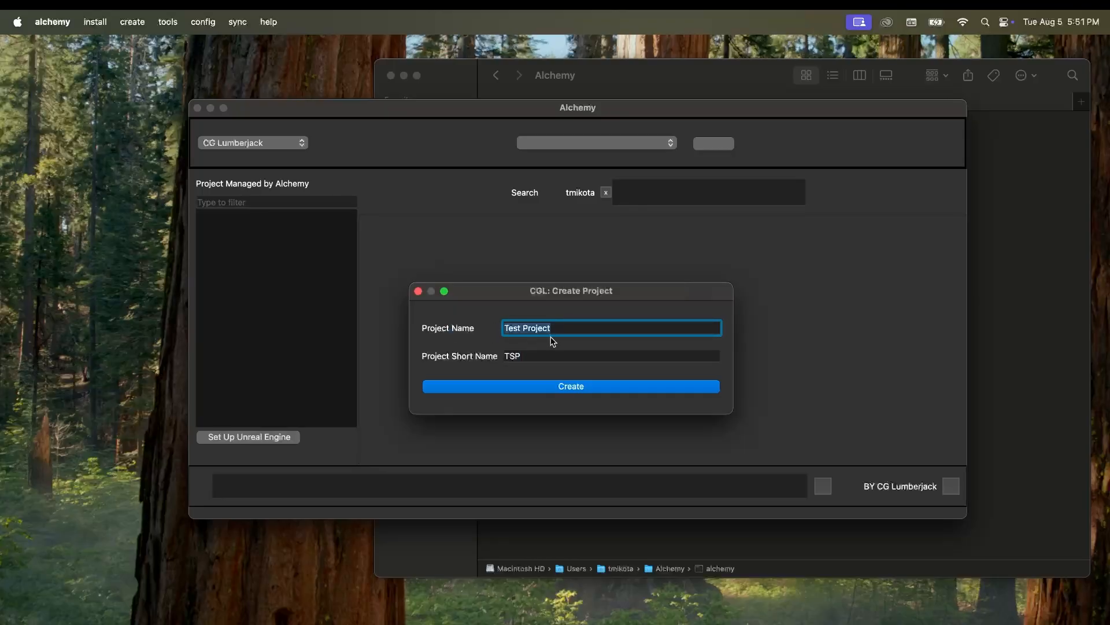
pyautogui.doubleClick(533, 355)
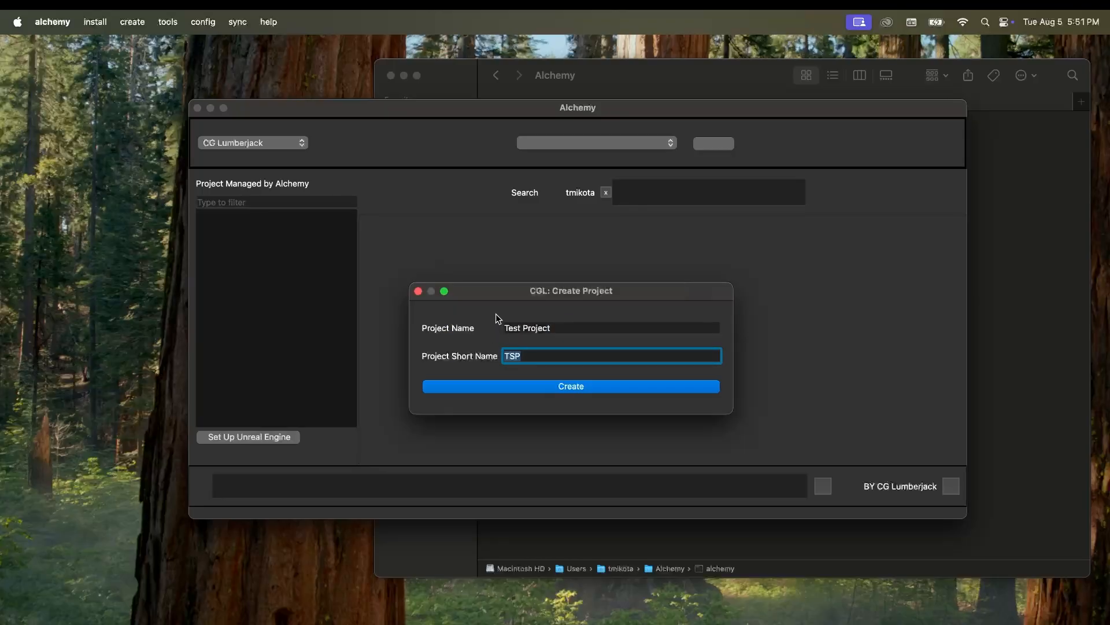
pyautogui.click(529, 386)
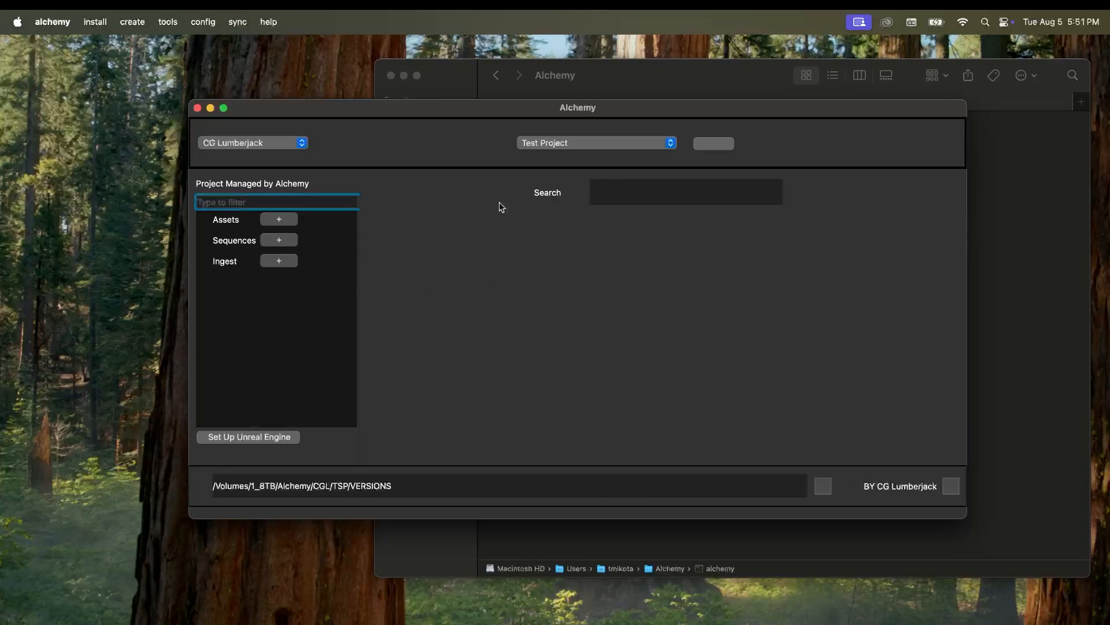
# Step: Confirm Test Project is current and check TSP's VERSIONS folder in Finder, then close Finder
pyautogui.click(621, 152)
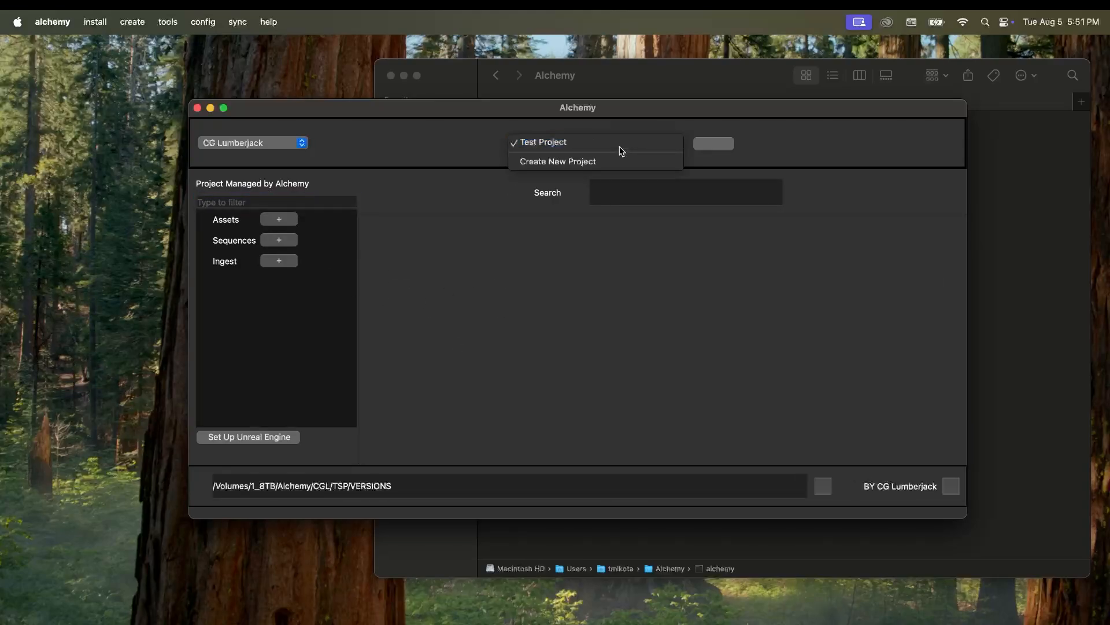
pyautogui.click(620, 148)
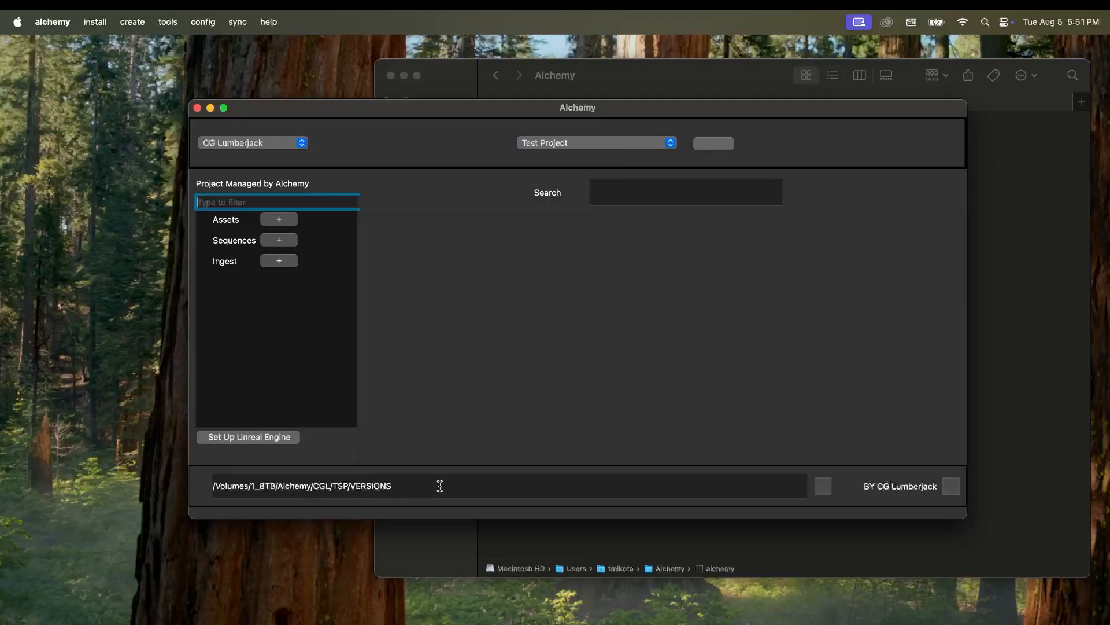
pyautogui.click(824, 488)
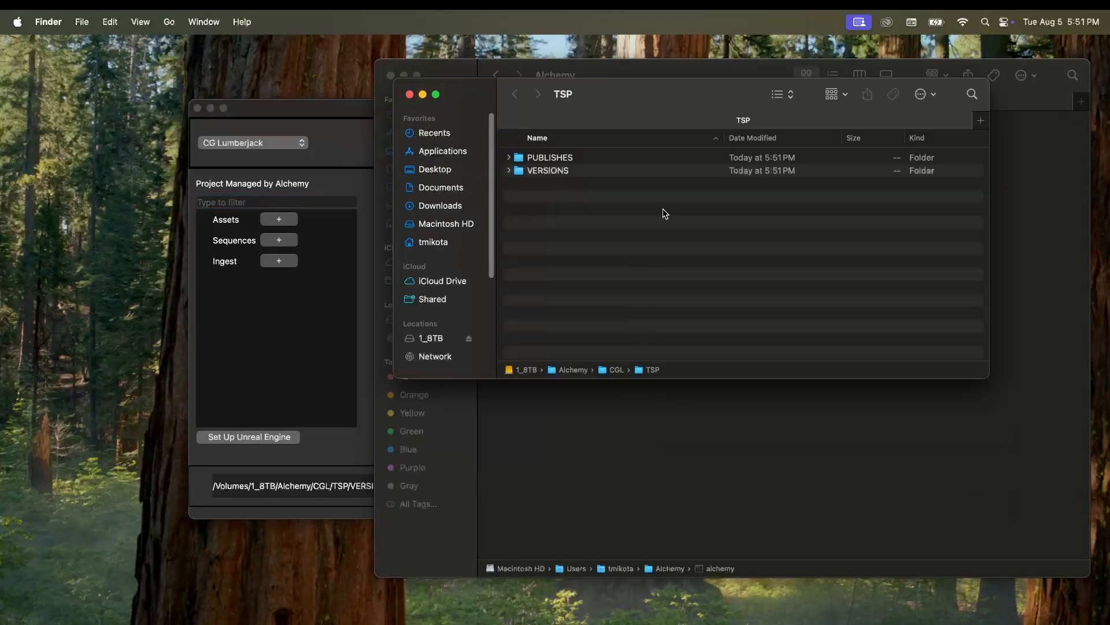
pyautogui.doubleClick(554, 170)
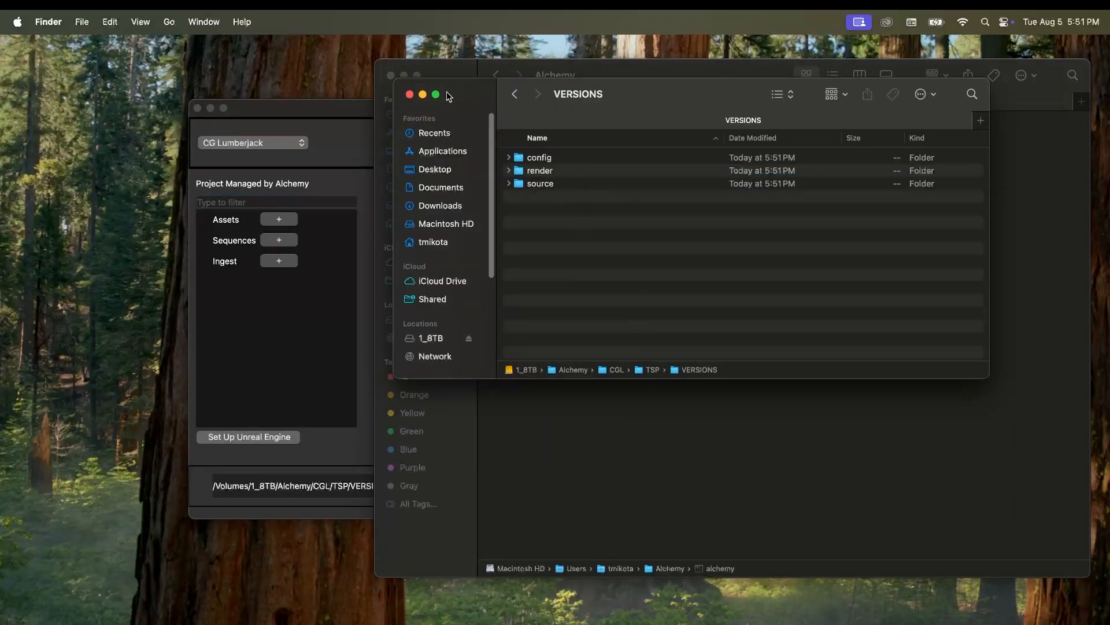
pyautogui.click(410, 94)
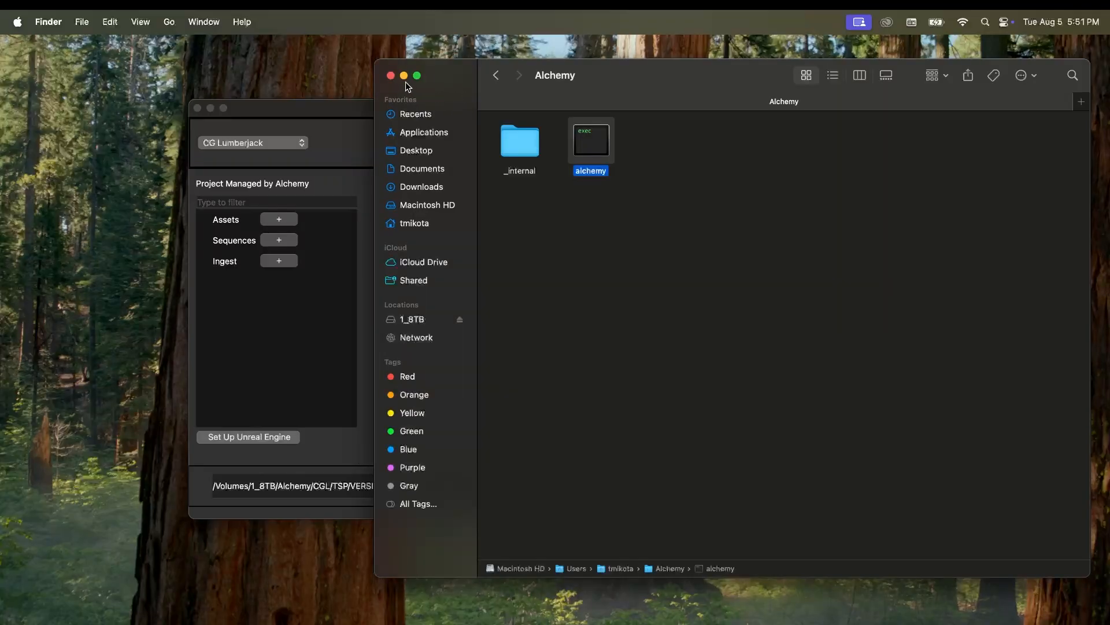
pyautogui.click(390, 76)
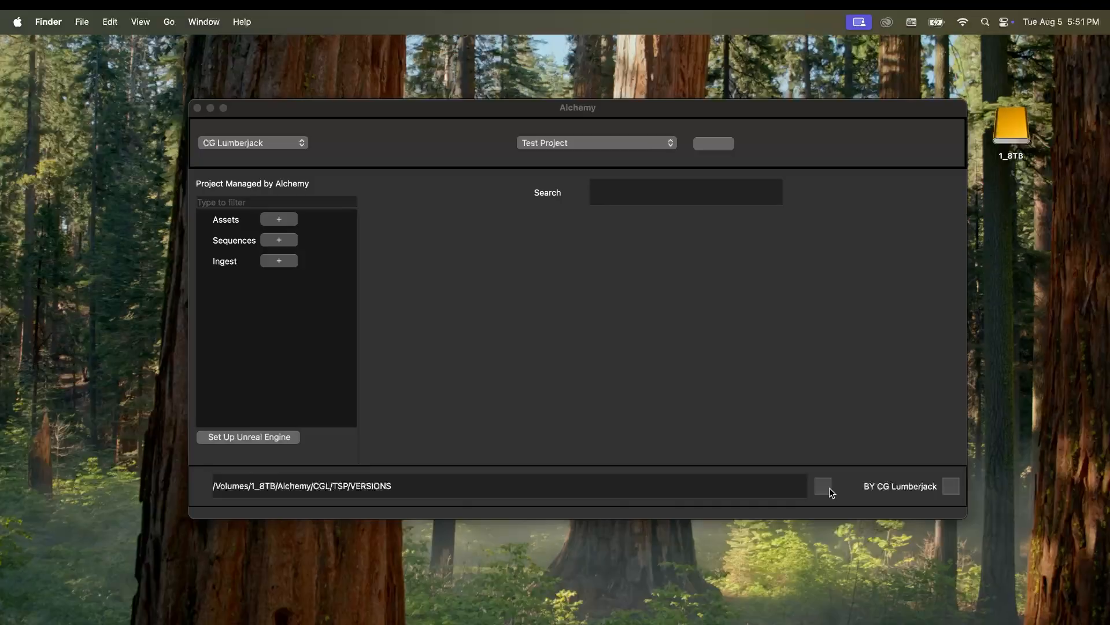
# Step: Add a Character asset named 'bob' under Assets, then quit Alchemy
pyautogui.click(283, 225)
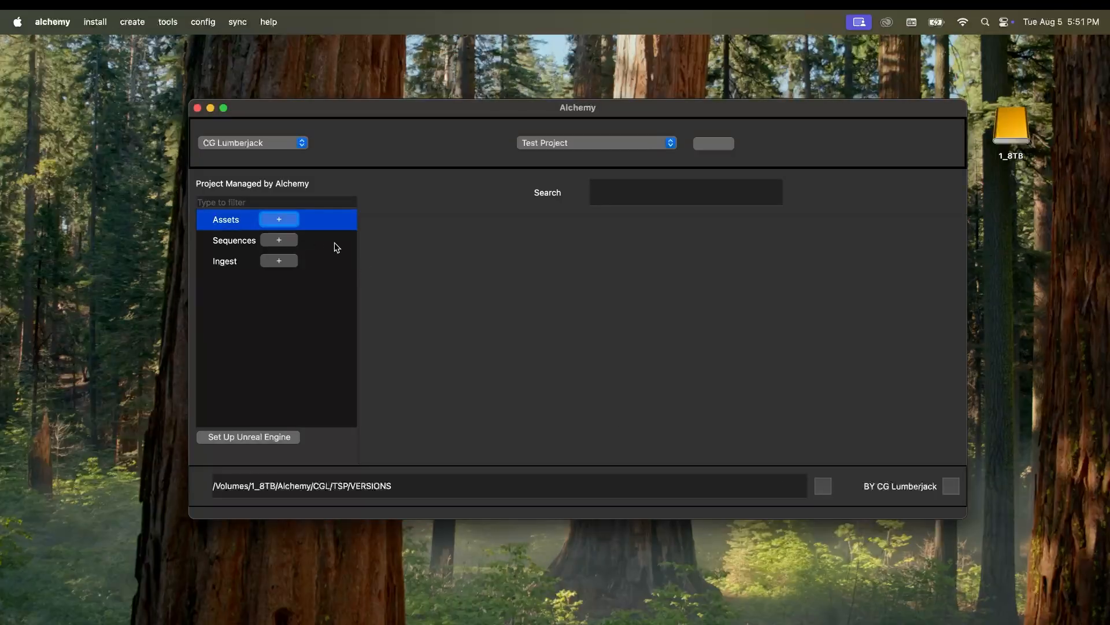
pyautogui.click(282, 224)
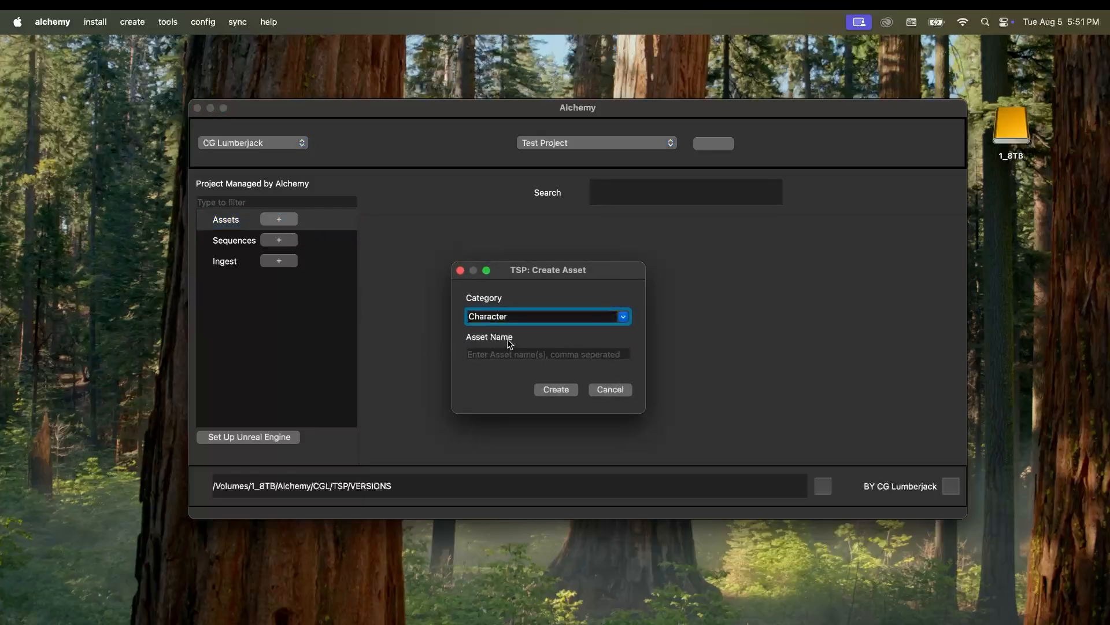
pyautogui.press('Tab')
pyautogui.write('bob')
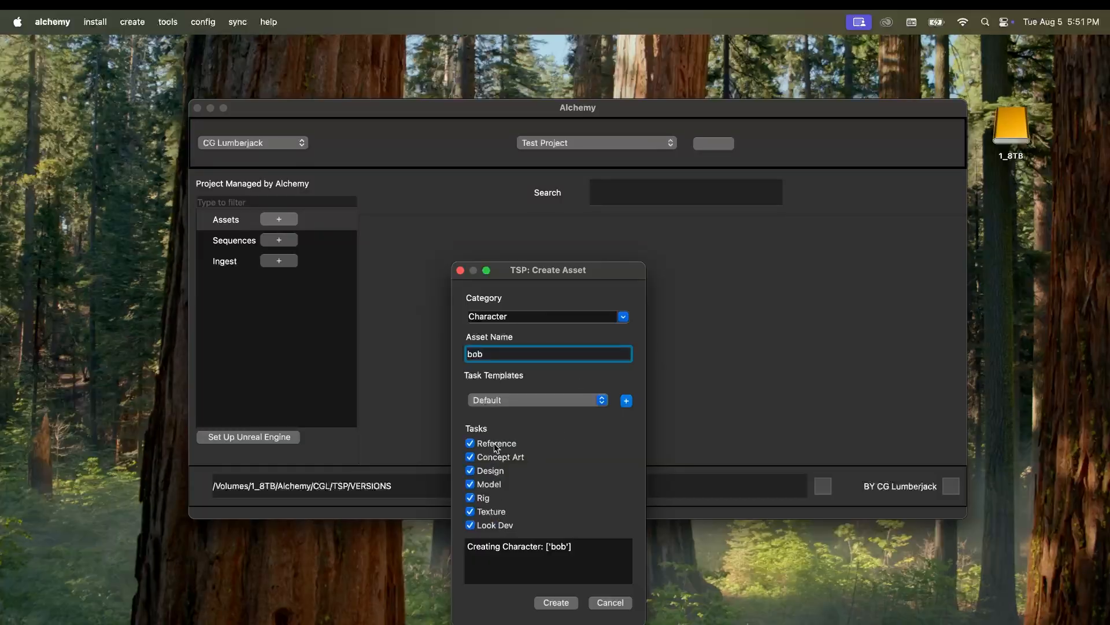
pyautogui.moveTo(514, 270); pyautogui.dragTo(501, 223)
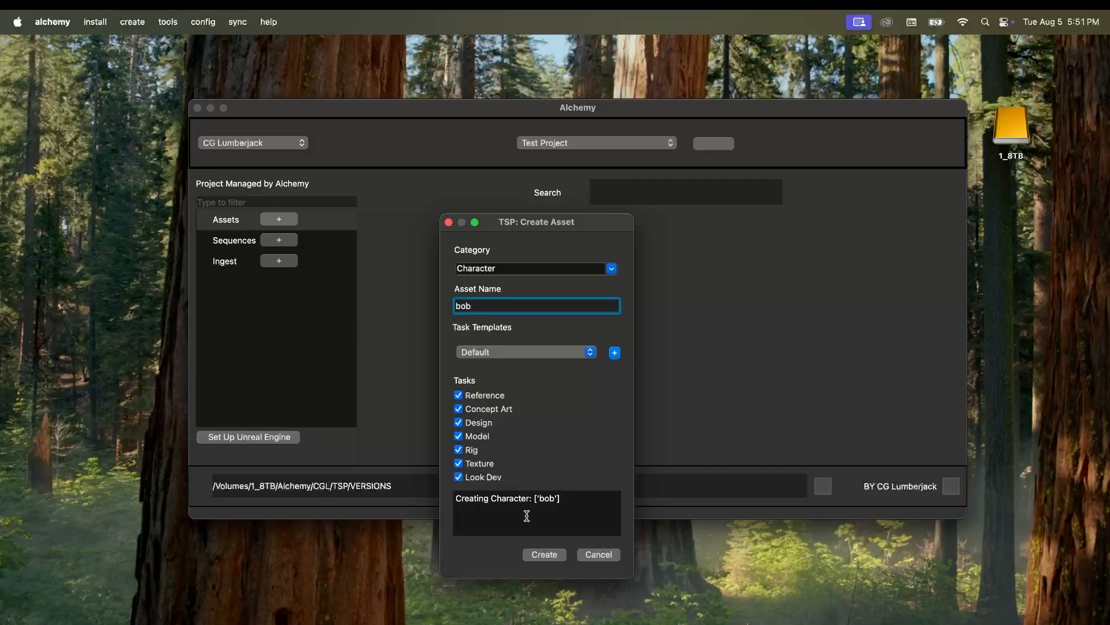
pyautogui.click(547, 556)
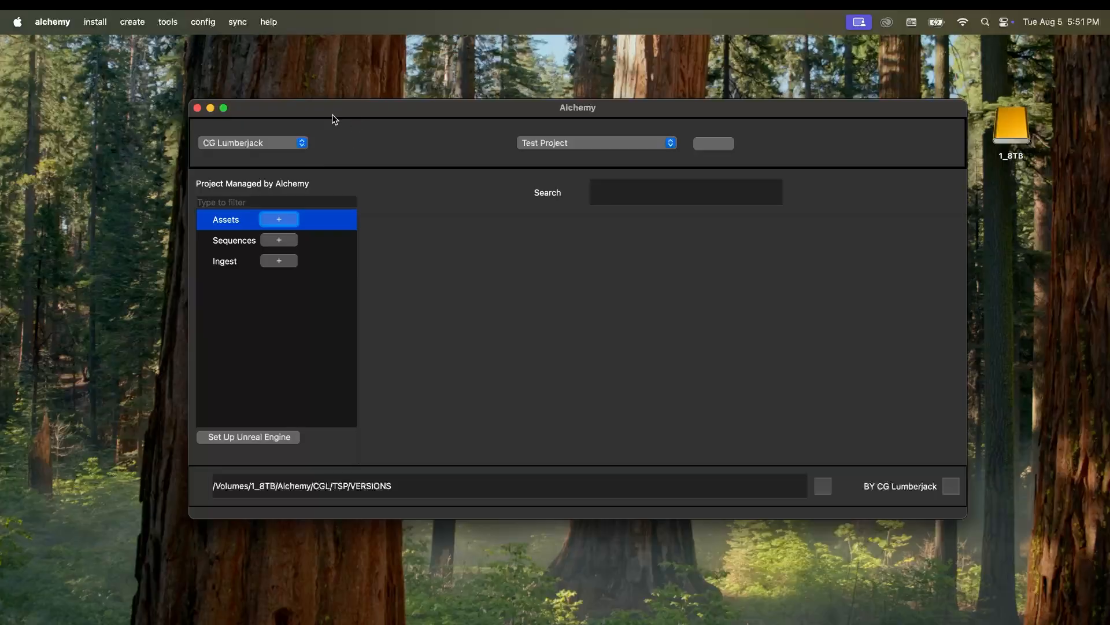
pyautogui.click(197, 109)
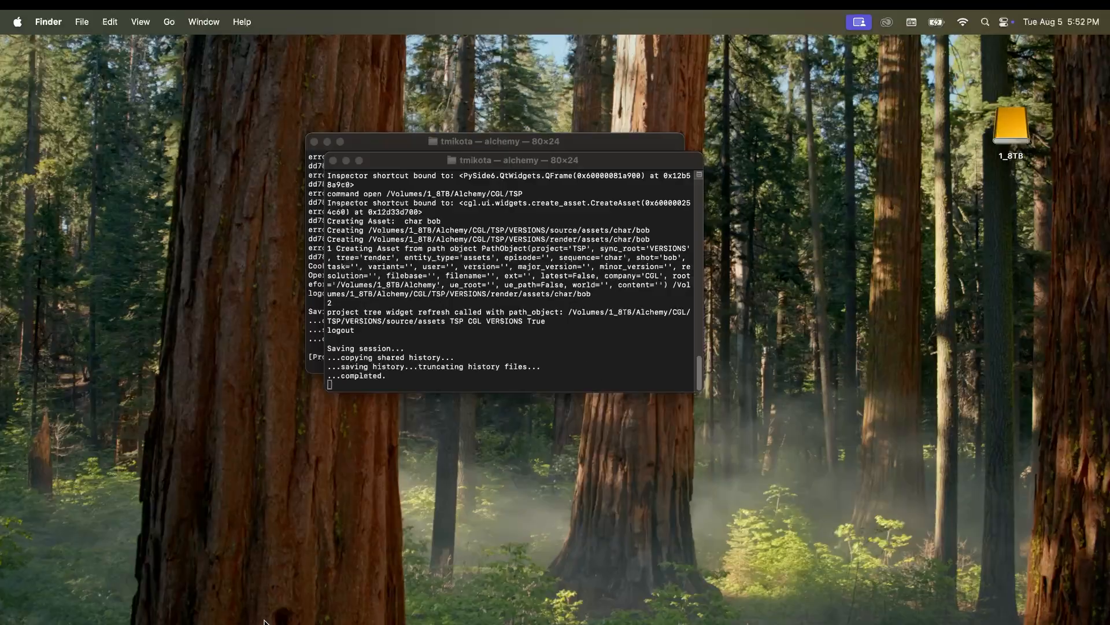
# Step: Relaunch the alchemy executable from the Alchemy folder in the tmikota home directory
pyautogui.click(264, 623)
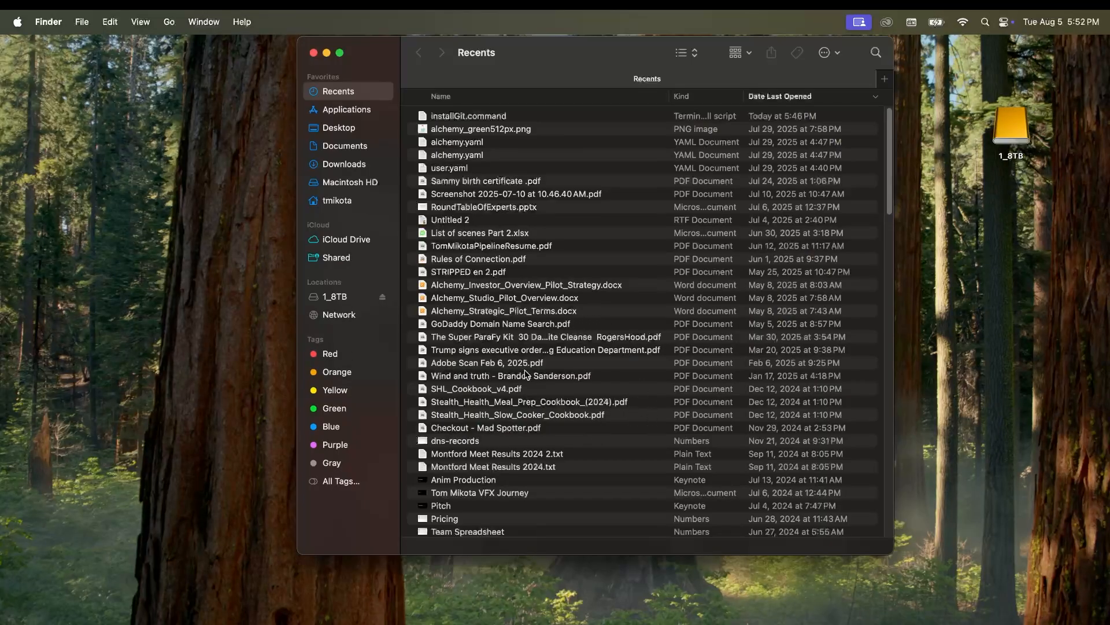
pyautogui.scroll(-20, 526, 374)
pyautogui.scroll(20, 547, 404)
pyautogui.click(352, 198)
pyautogui.doubleClick(787, 204)
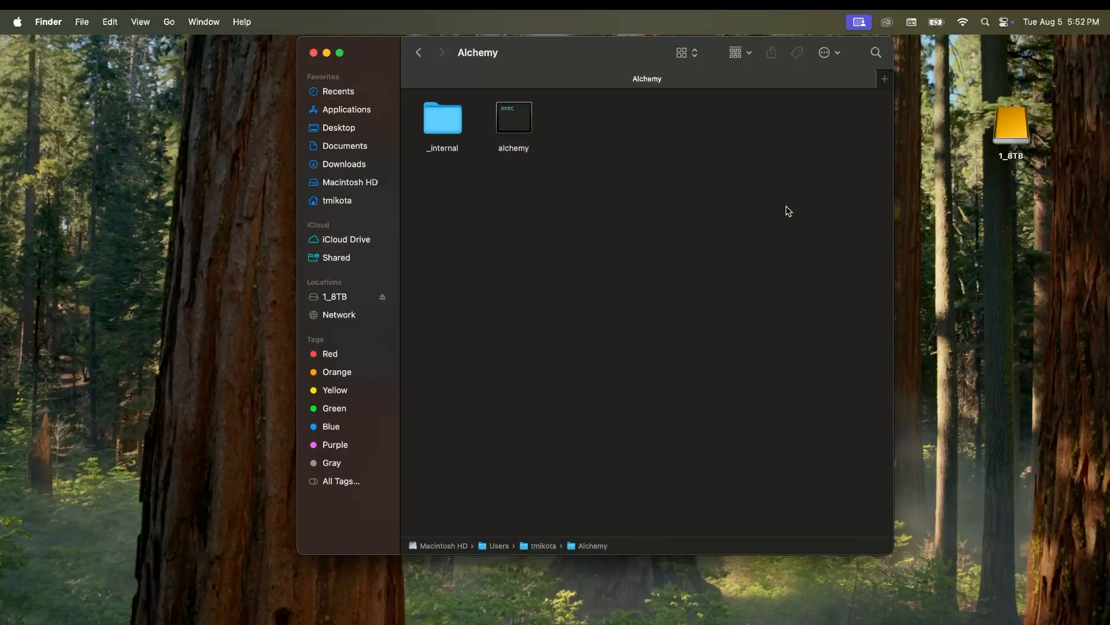
pyautogui.doubleClick(513, 119)
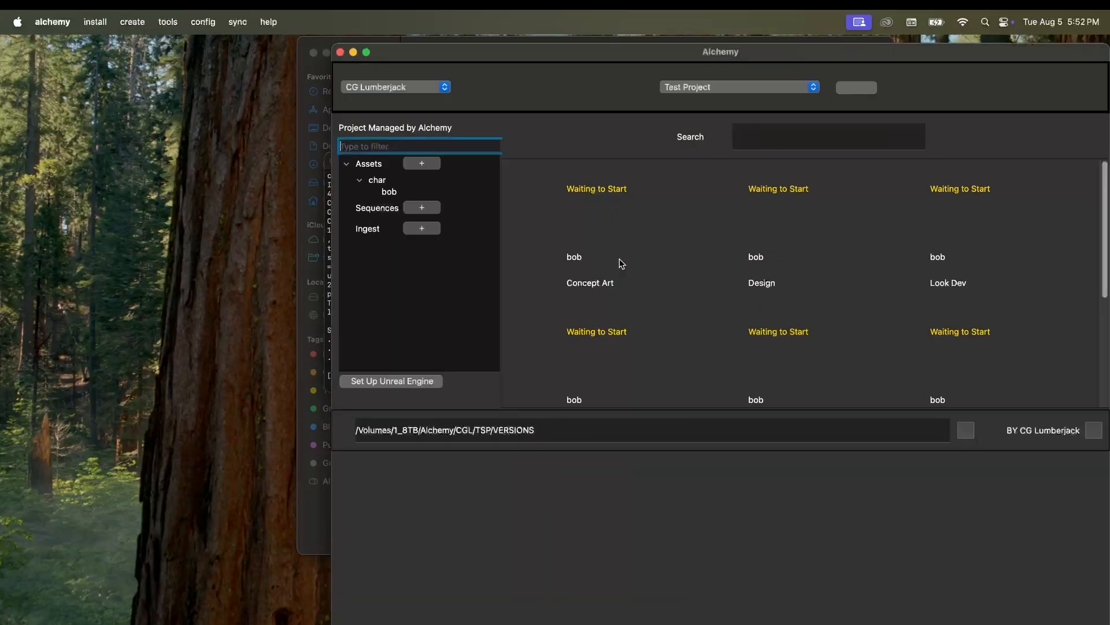
# Step: Show bob's Concept Art, Design and Look Dev tasks in a smaller window at top-left
pyautogui.click(387, 193)
pyautogui.moveTo(602, 69); pyautogui.dragTo(276, 66)
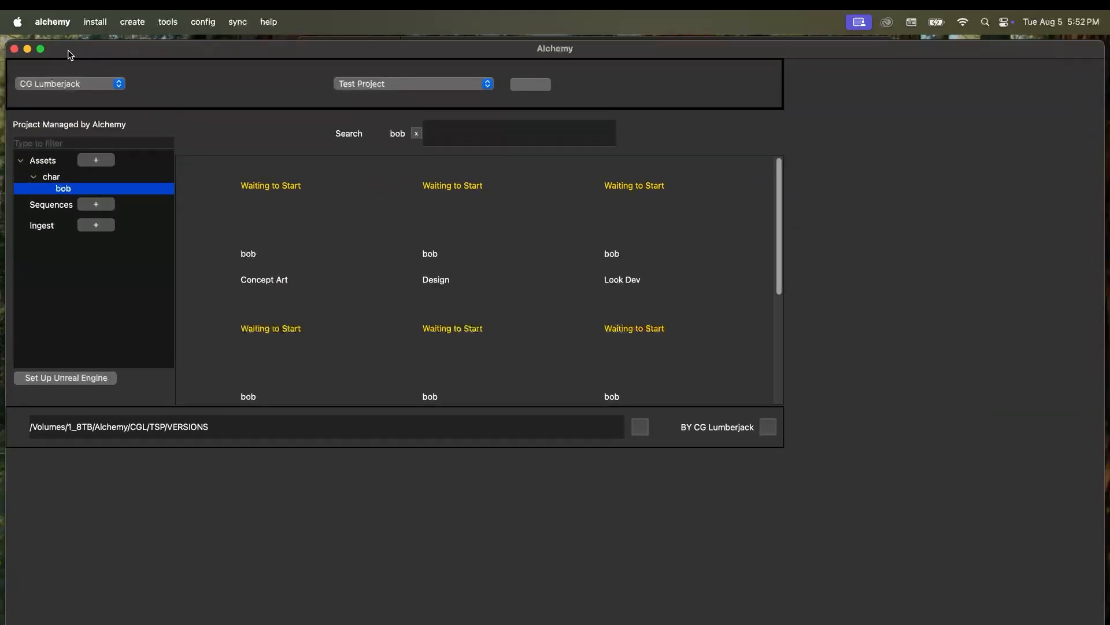
pyautogui.click(41, 49)
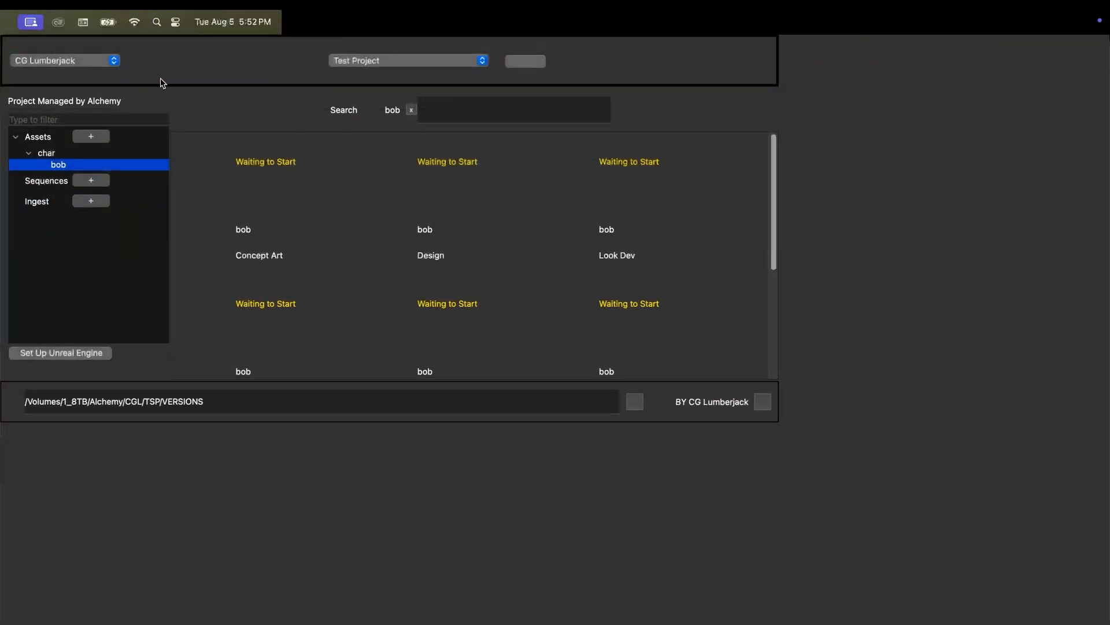
pyautogui.click(39, 45)
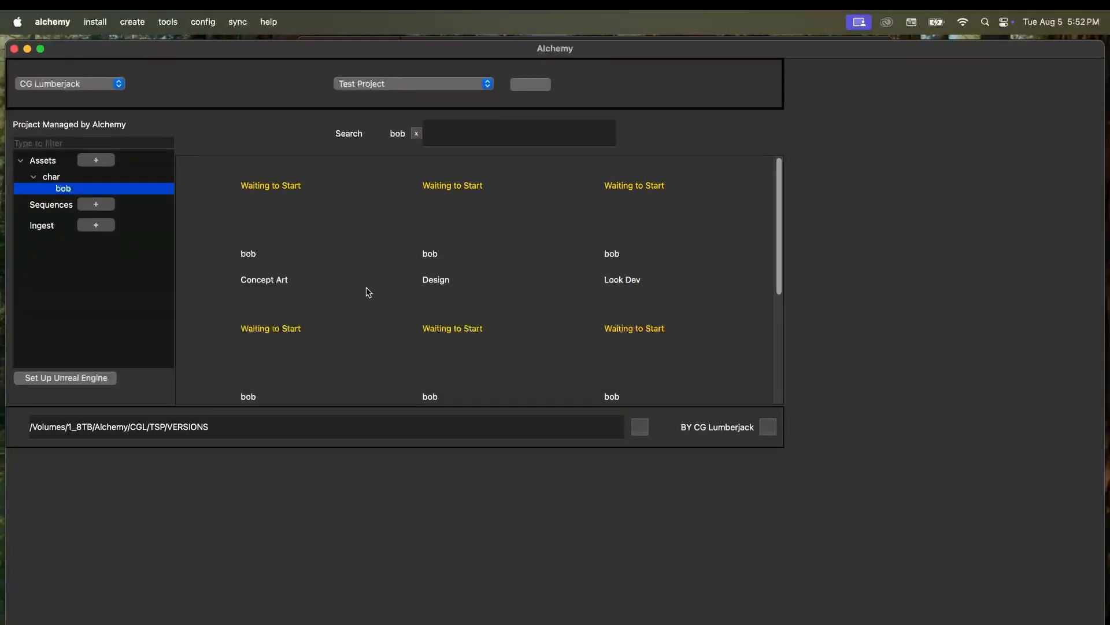
pyautogui.moveTo(779, 221); pyautogui.dragTo(775, 174)
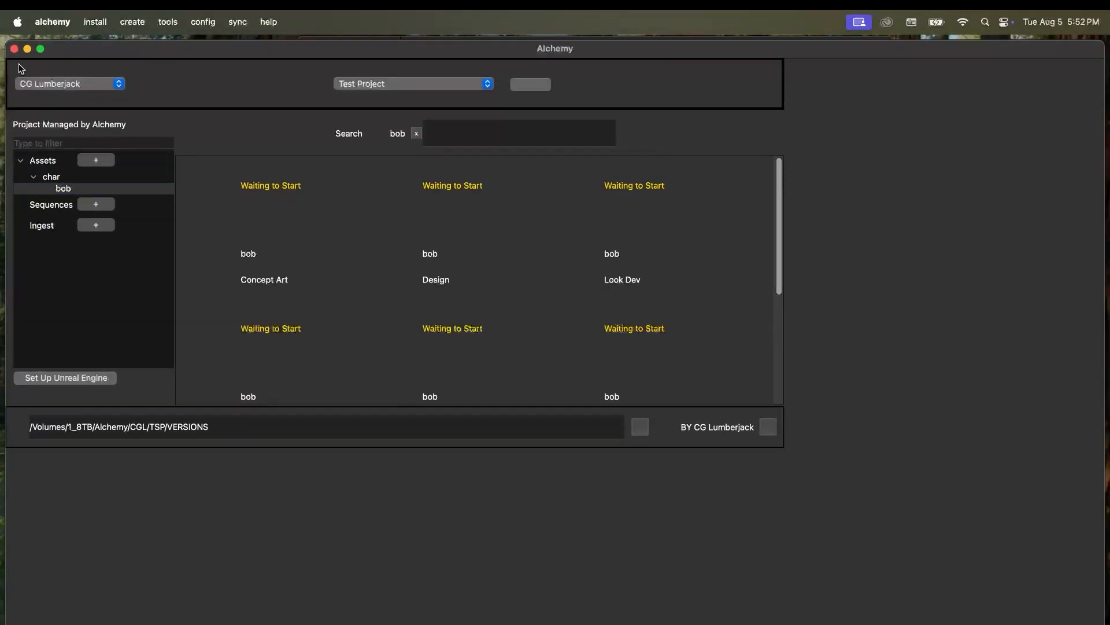
pyautogui.moveTo(7, 41); pyautogui.dragTo(338, 205)
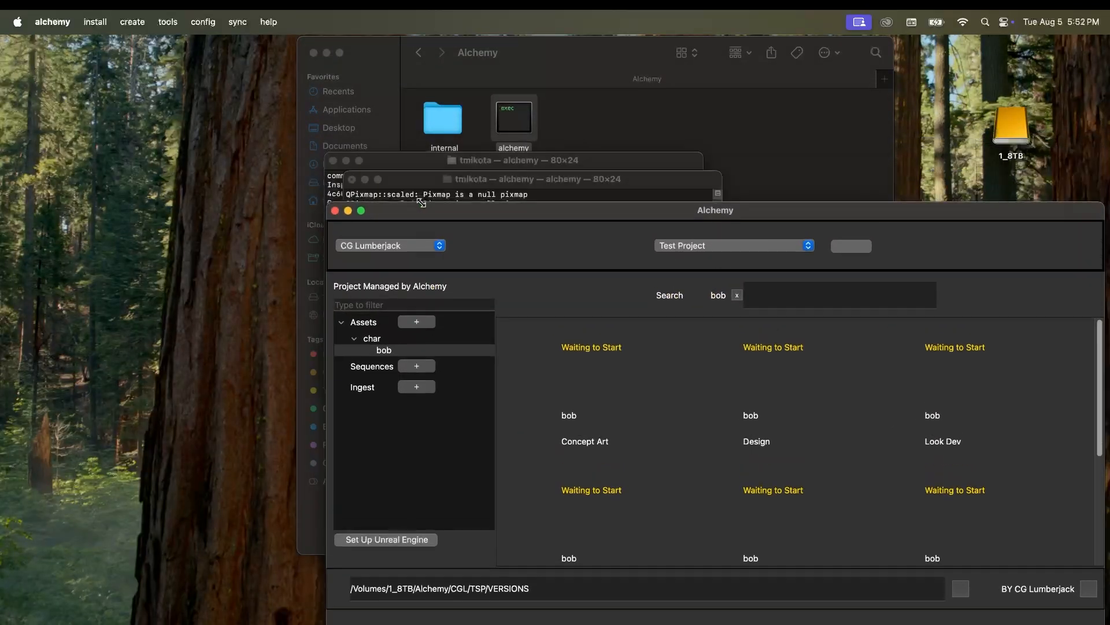
pyautogui.moveTo(521, 213); pyautogui.dragTo(395, 39)
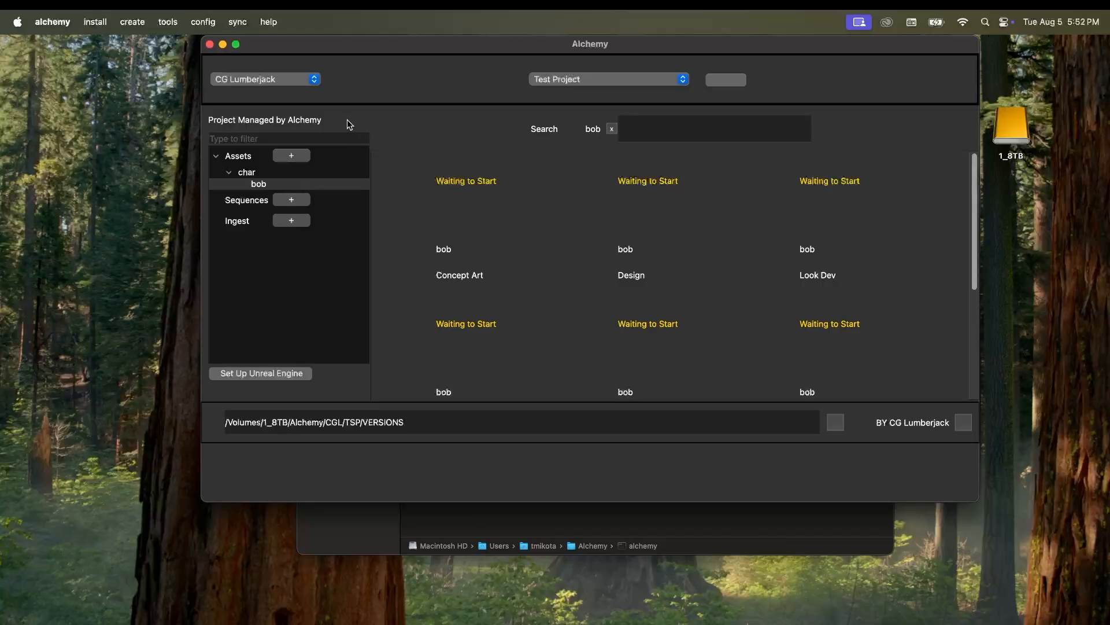
pyautogui.moveTo(376, 56); pyautogui.dragTo(350, 82)
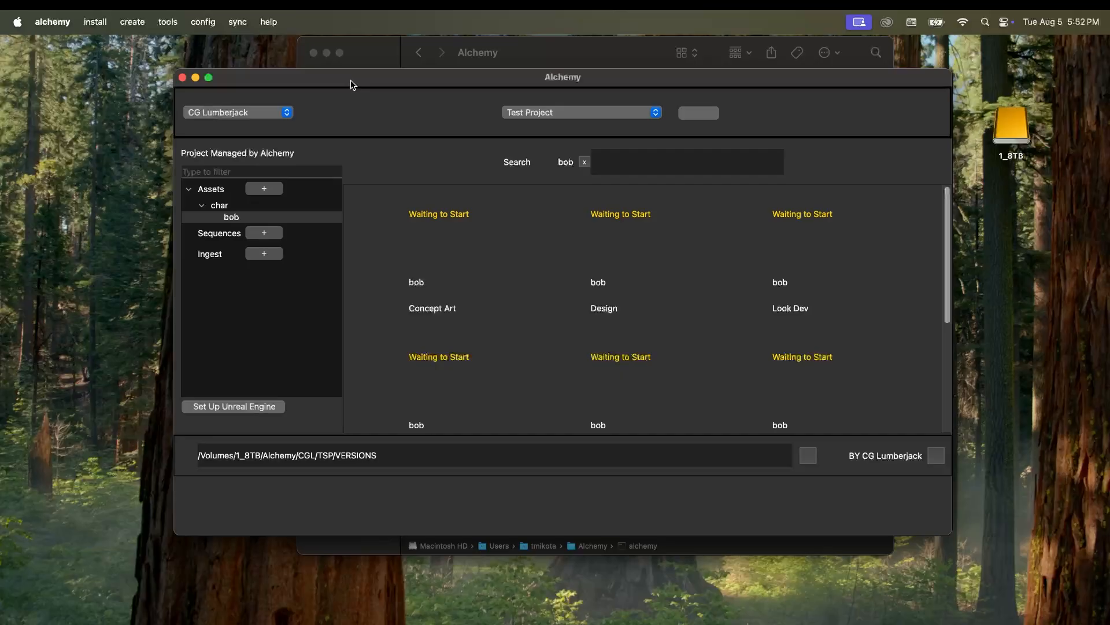
# Step: Open the Join Company form from Alchemy's sync menu
pyautogui.moveTo(352, 84); pyautogui.dragTo(350, 73)
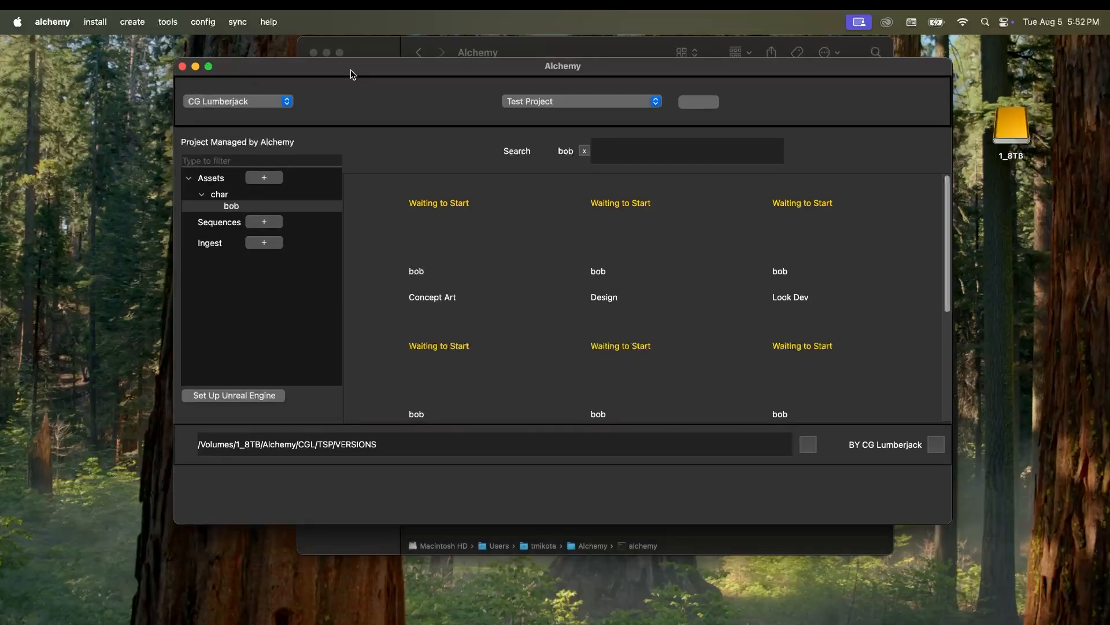
pyautogui.click(240, 28)
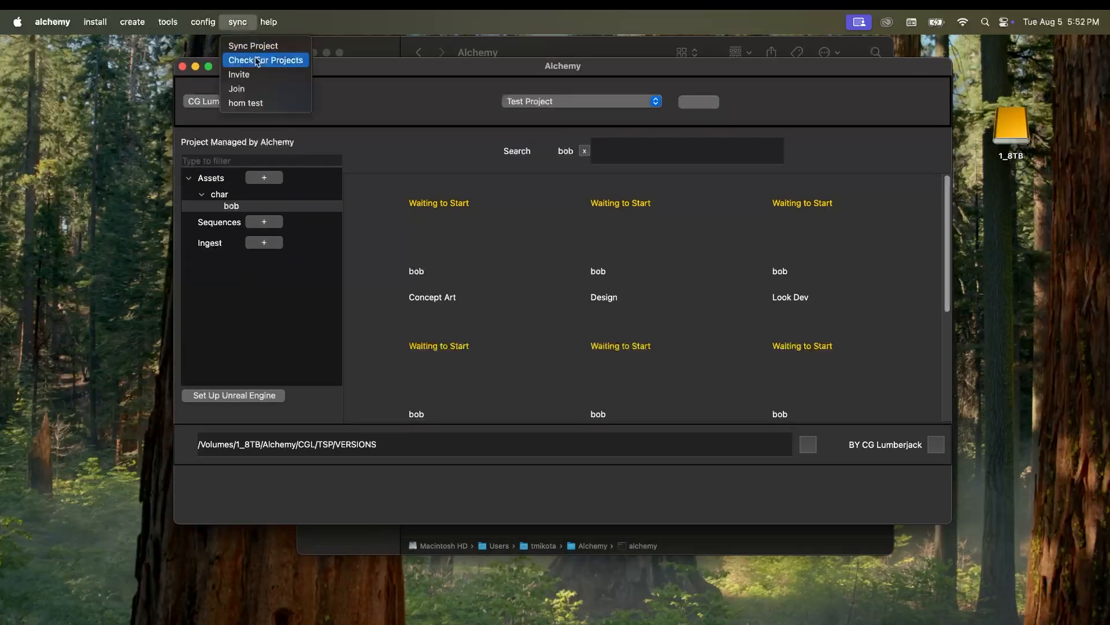
pyautogui.click(268, 90)
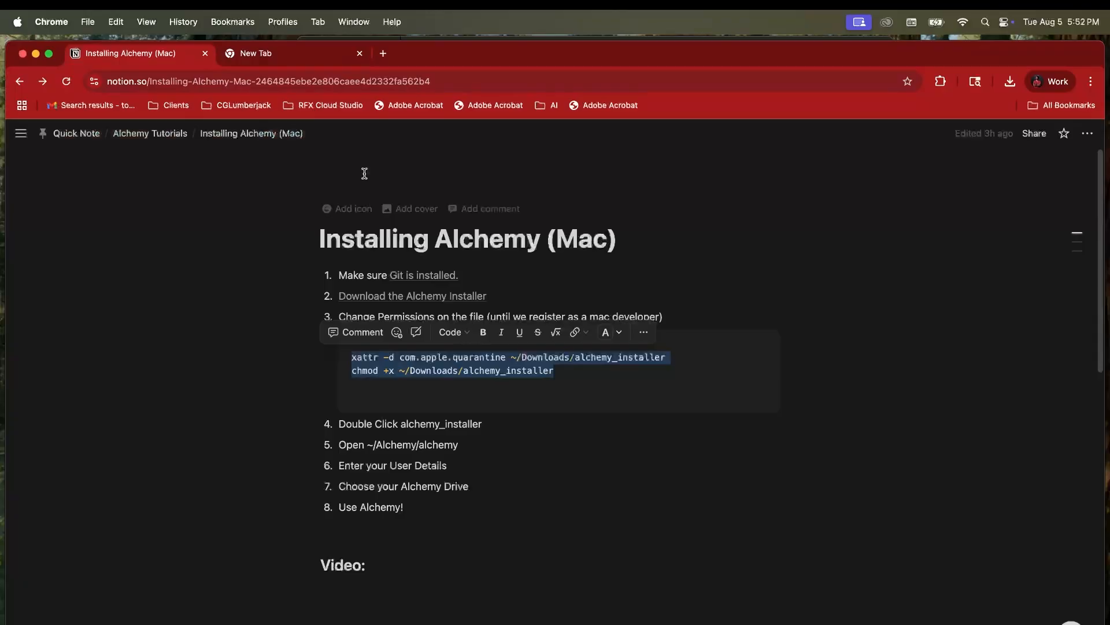
# Step: Go to gmail.com in a new tab and search the mail for HOM
pyautogui.click(384, 55)
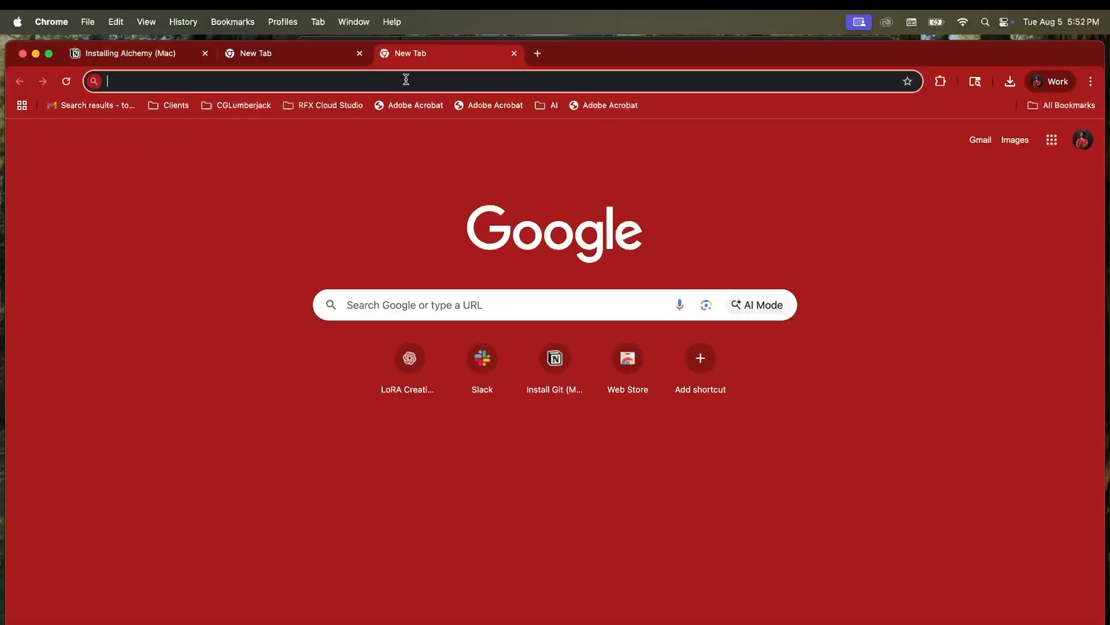
pyautogui.write('www.gmail.com')
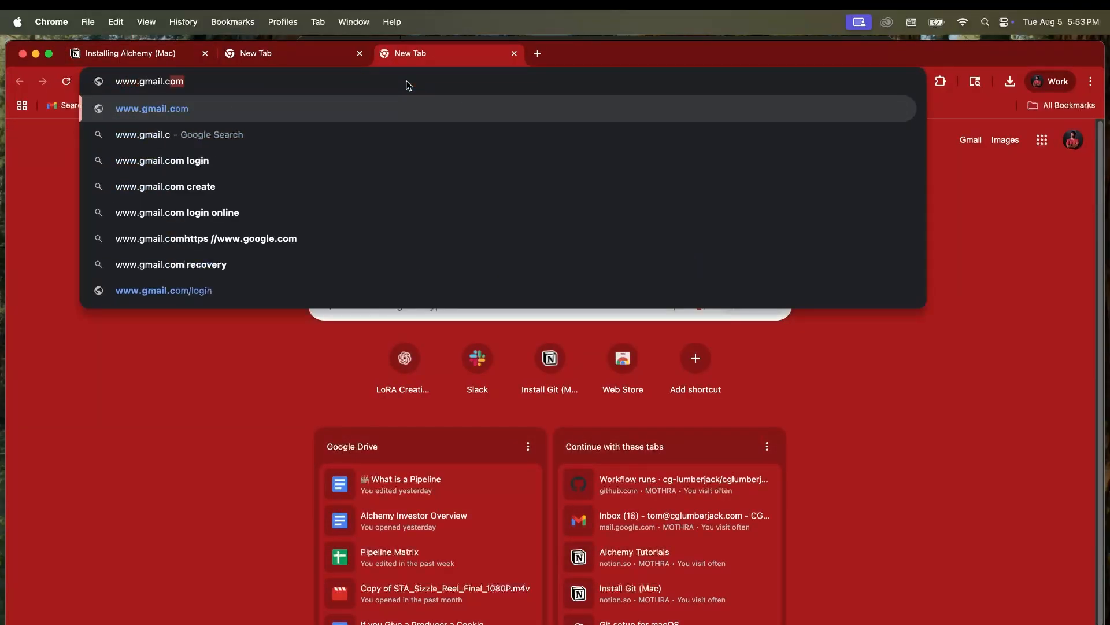
pyautogui.press('Return')
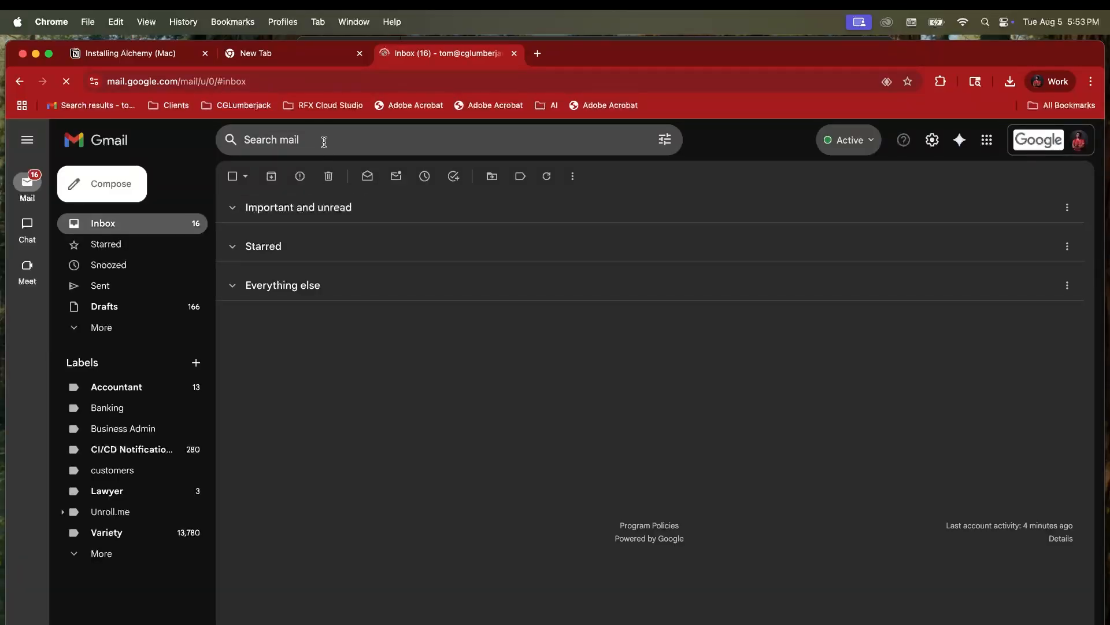
pyautogui.click(325, 142)
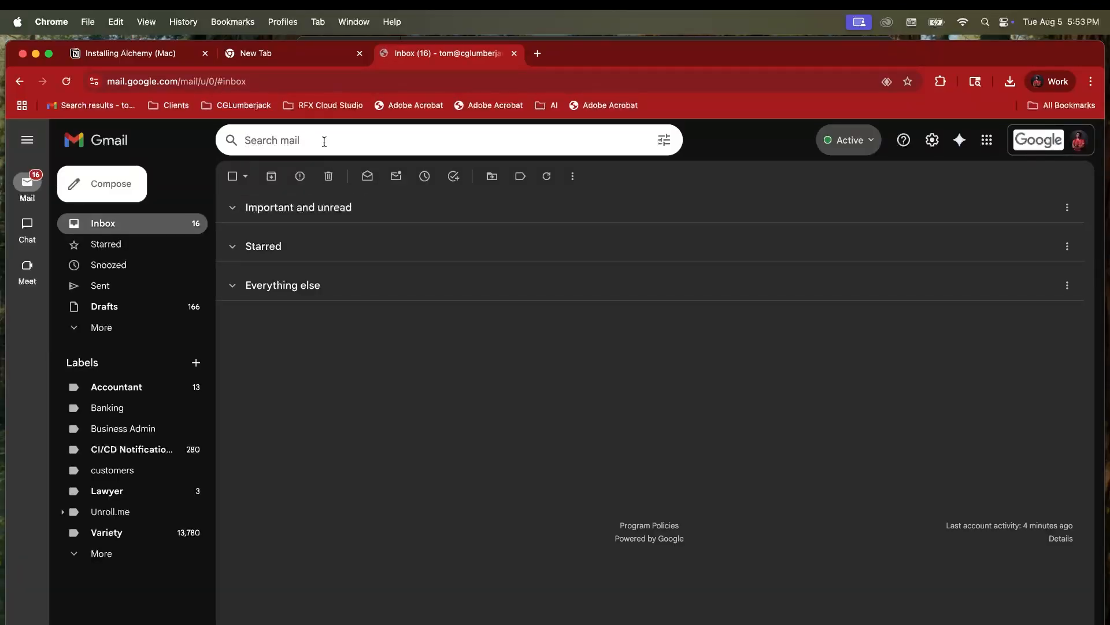
pyautogui.write('HOM')
pyautogui.press('Return')
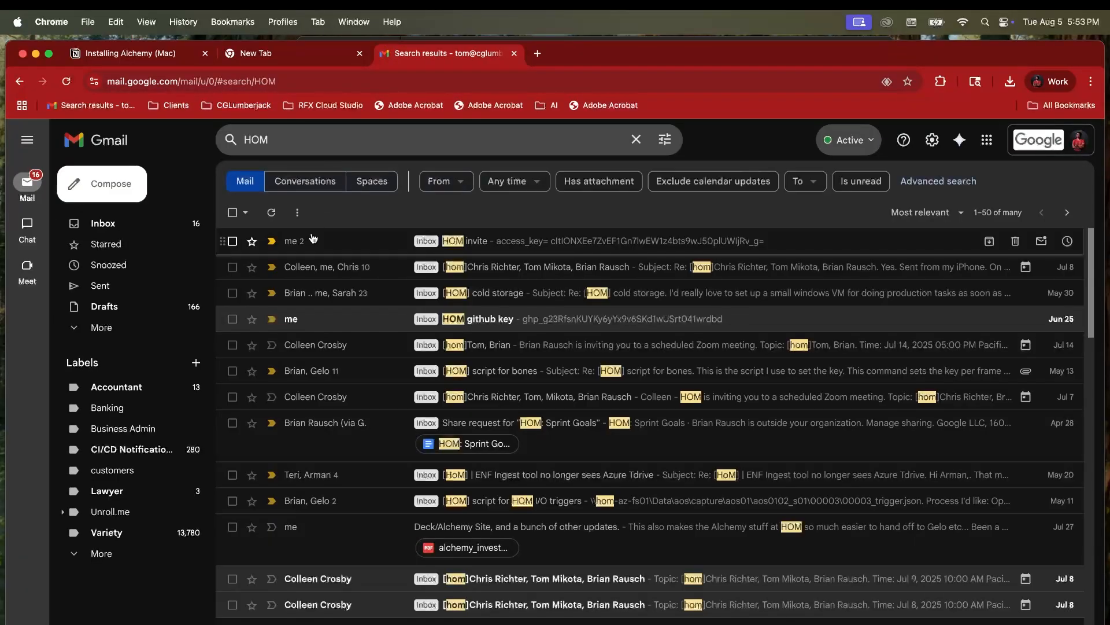
# Step: Copy the access key from the HOM invite email and return to Alchemy
pyautogui.click(529, 242)
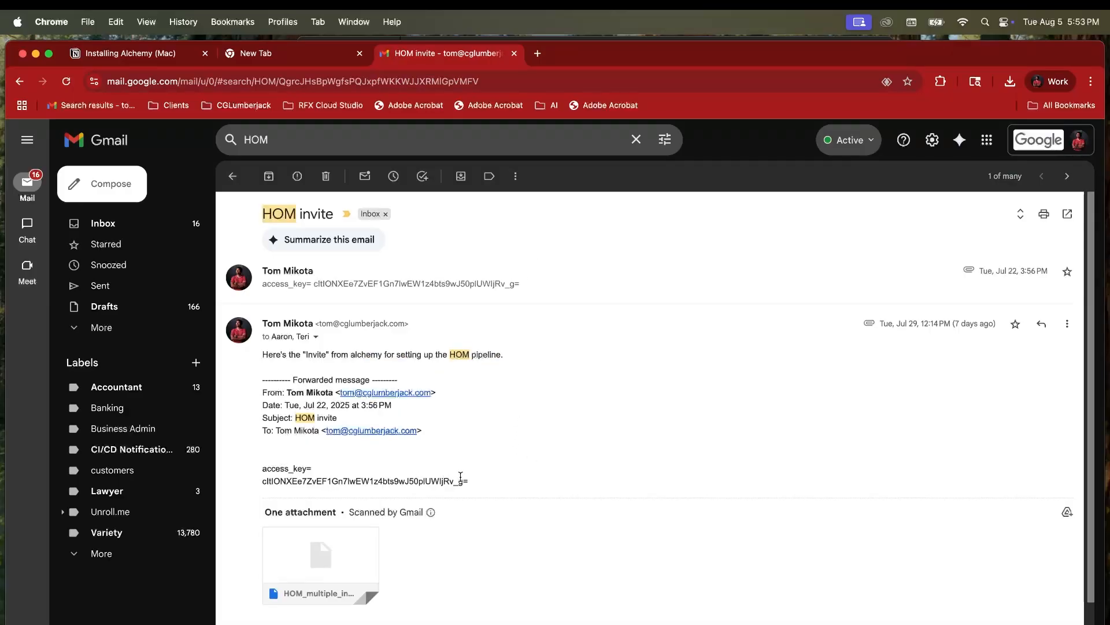
pyautogui.moveTo(475, 485); pyautogui.dragTo(258, 485)
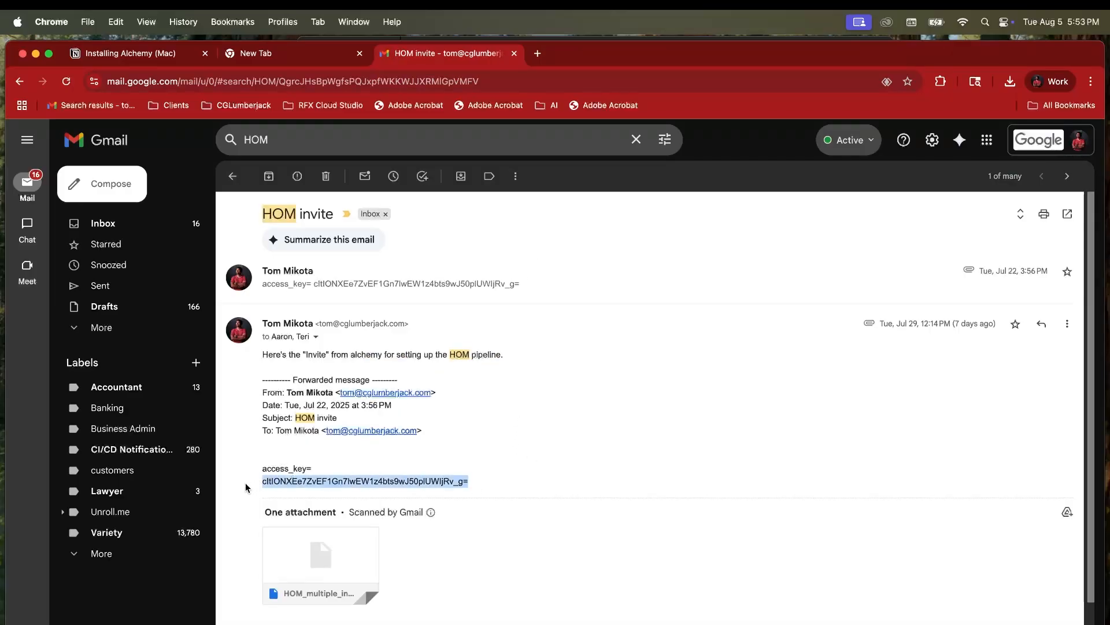
pyautogui.press('super+c')
pyautogui.press('super+Tab')
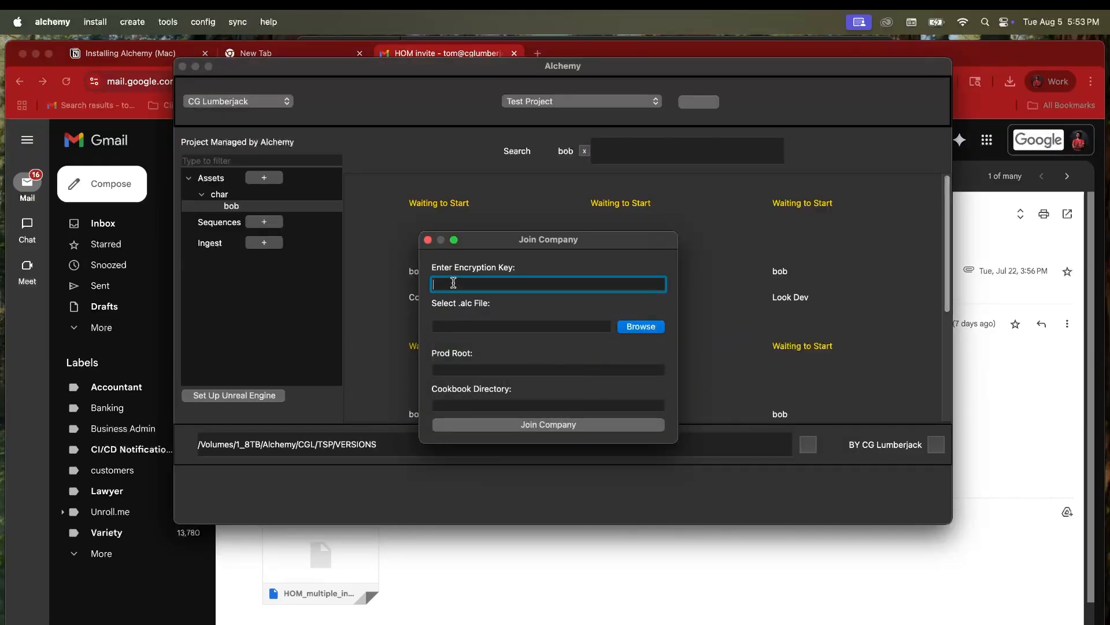
# Step: Paste the access key as encryption key and load Downloads/HOM_multiple_invite.alc
pyautogui.press('super+v')
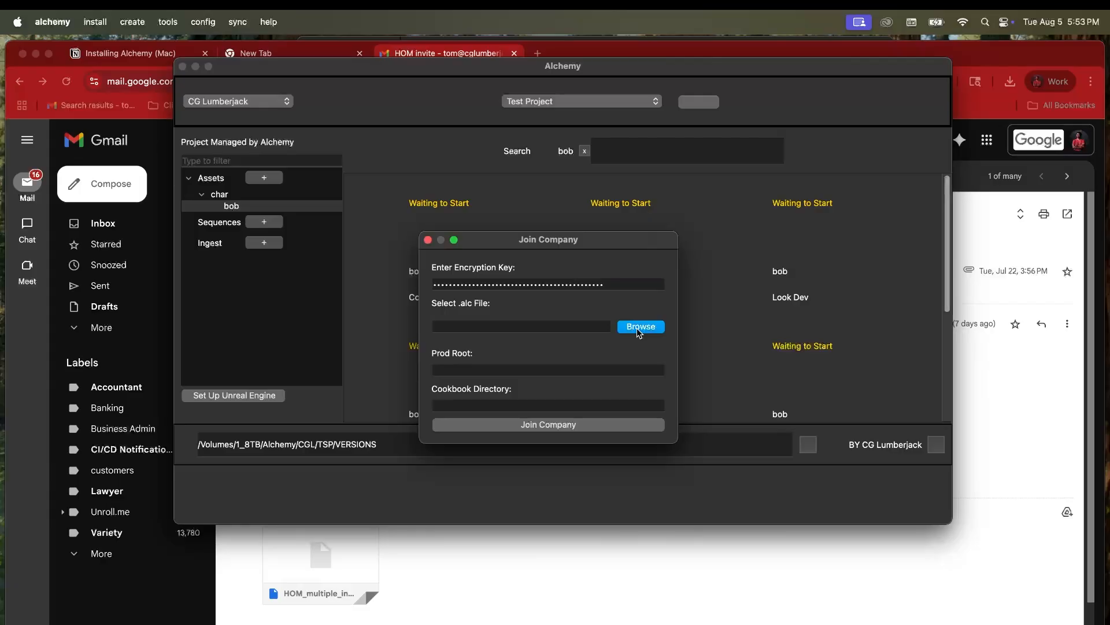
pyautogui.click(640, 328)
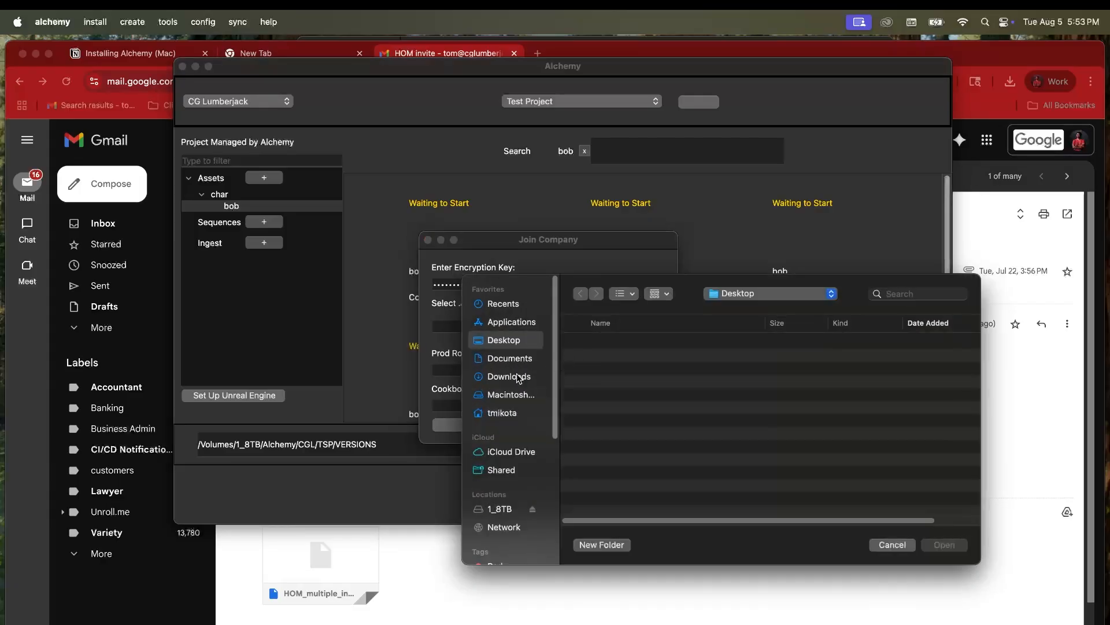
pyautogui.click(509, 376)
pyautogui.click(653, 369)
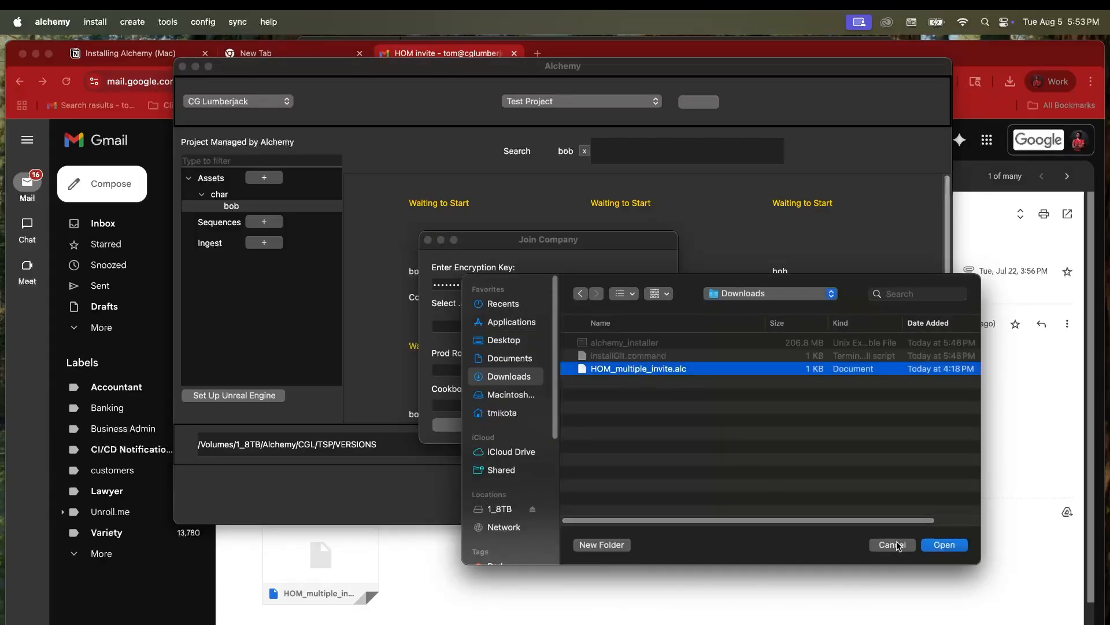
pyautogui.click(944, 545)
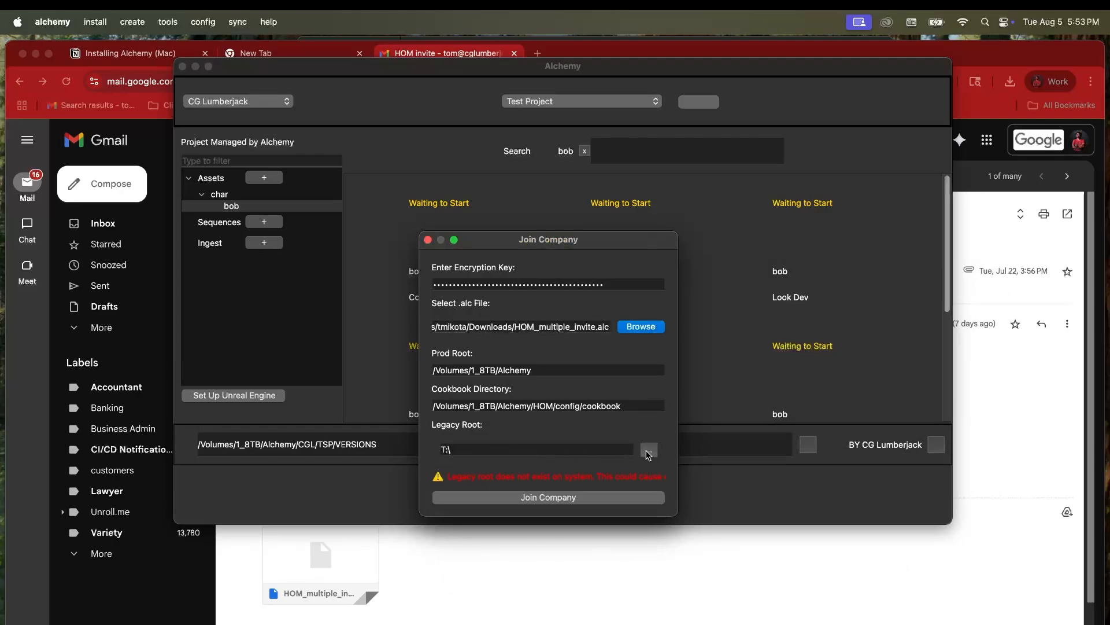
# Step: Set the legacy root to the 1_8TB drive and join the company
pyautogui.click(648, 452)
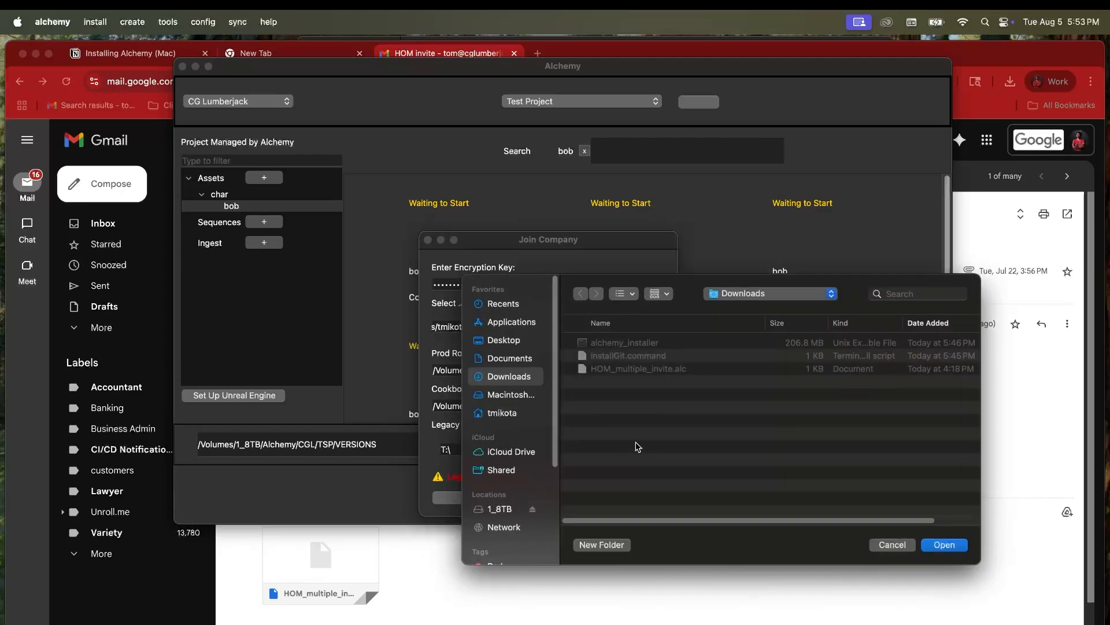
pyautogui.click(501, 510)
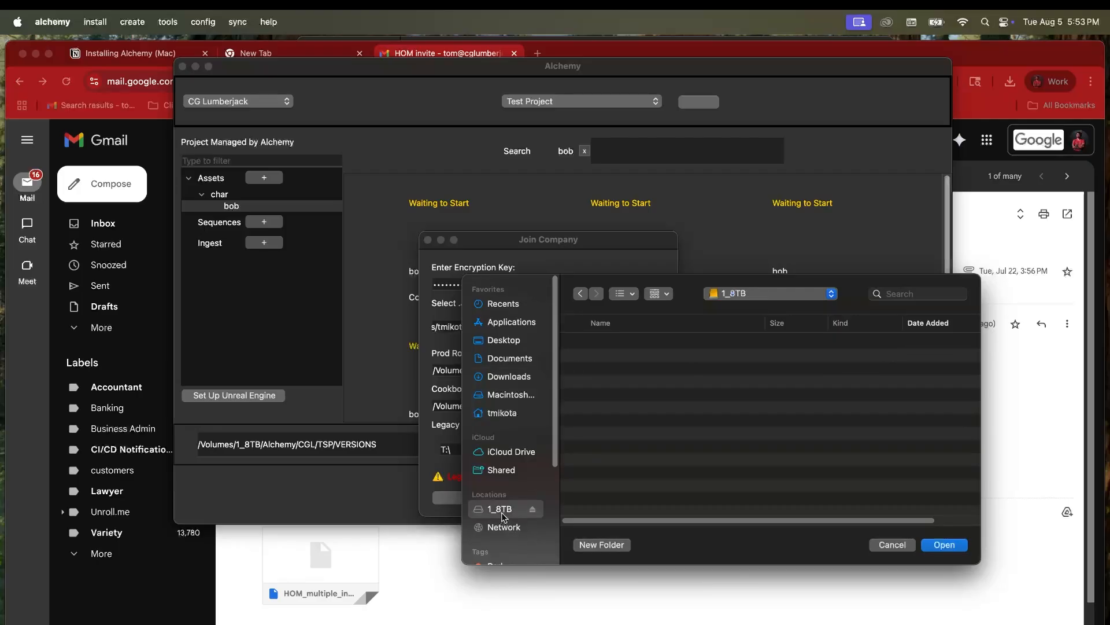
pyautogui.click(946, 548)
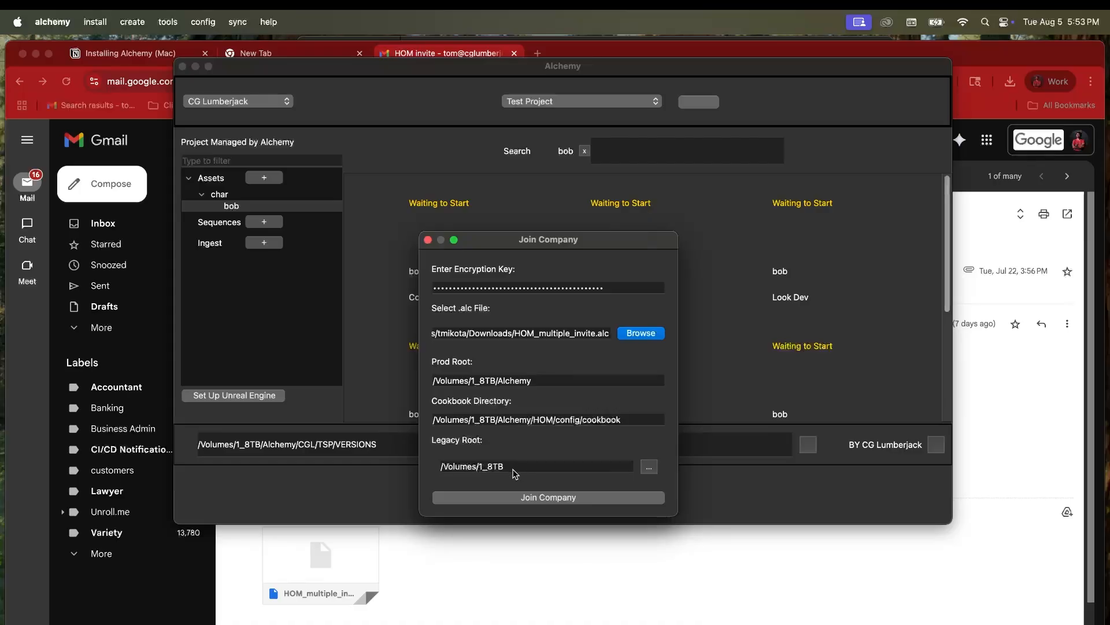
pyautogui.click(528, 503)
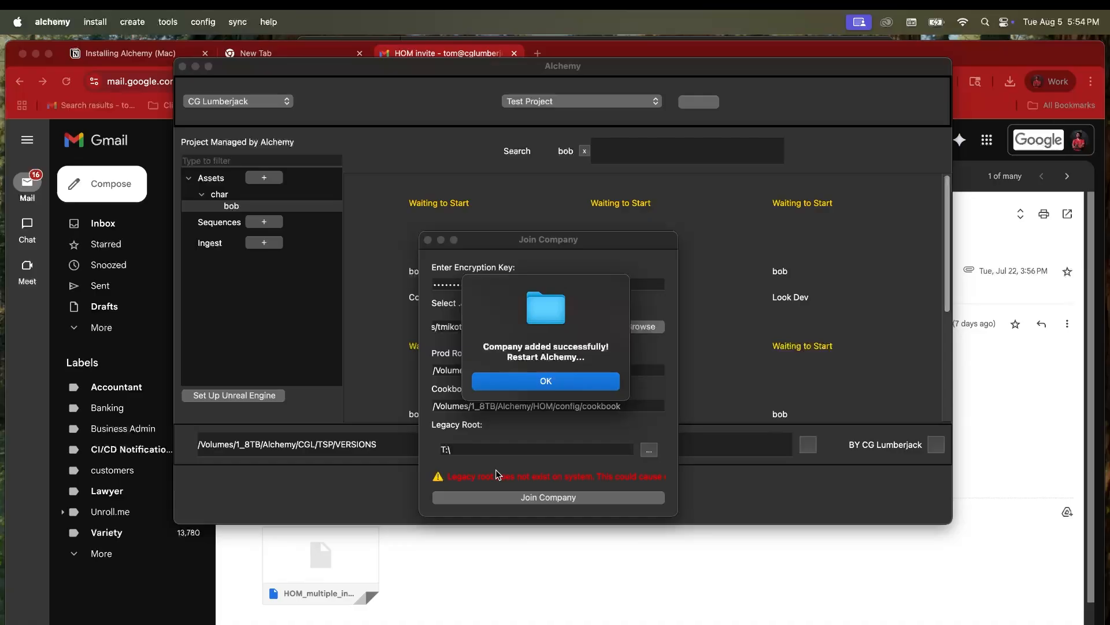
# Step: Acknowledge the company-added and config warnings, then close the form and Alchemy
pyautogui.click(575, 383)
pyautogui.click(583, 400)
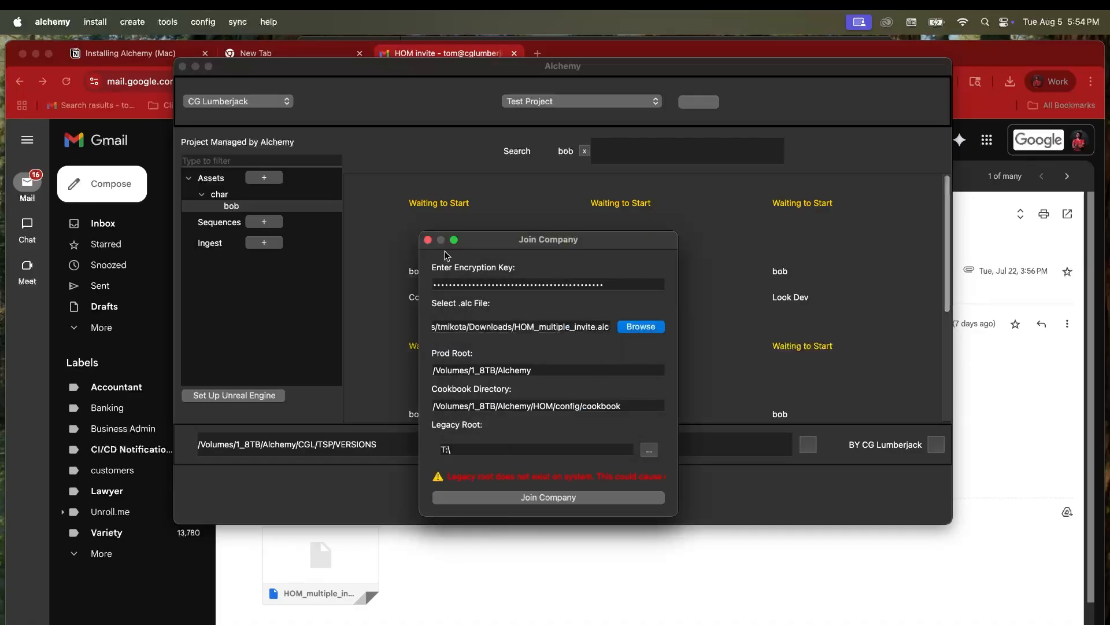
pyautogui.click(428, 240)
pyautogui.click(183, 66)
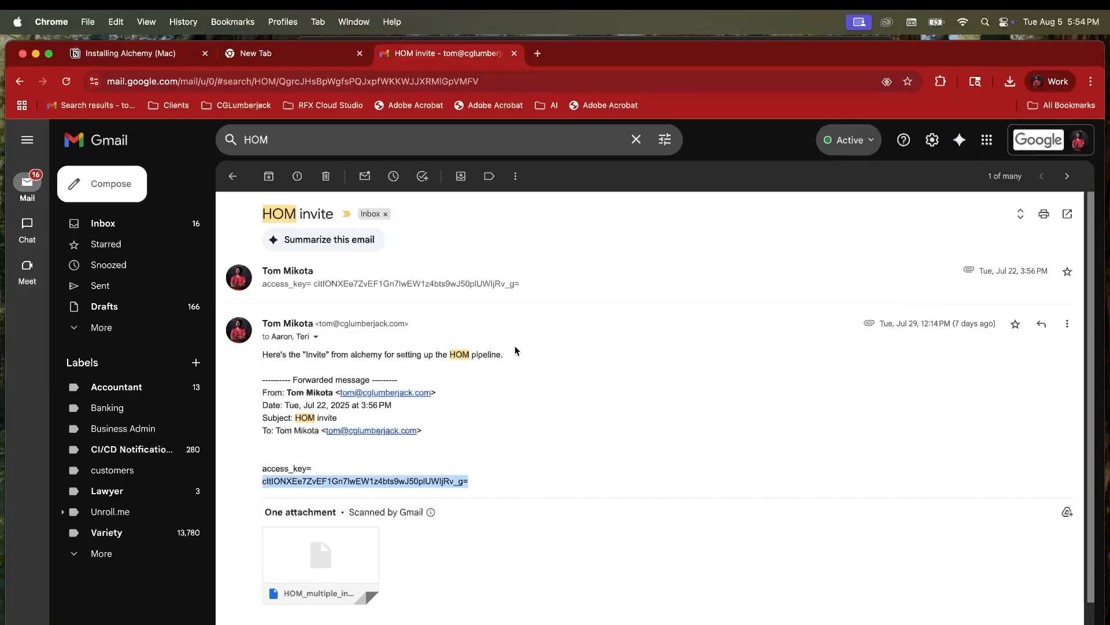
# Step: Minimize the Gmail window and launch the alchemy executable from the Alchemy folder
pyautogui.press('super+m')
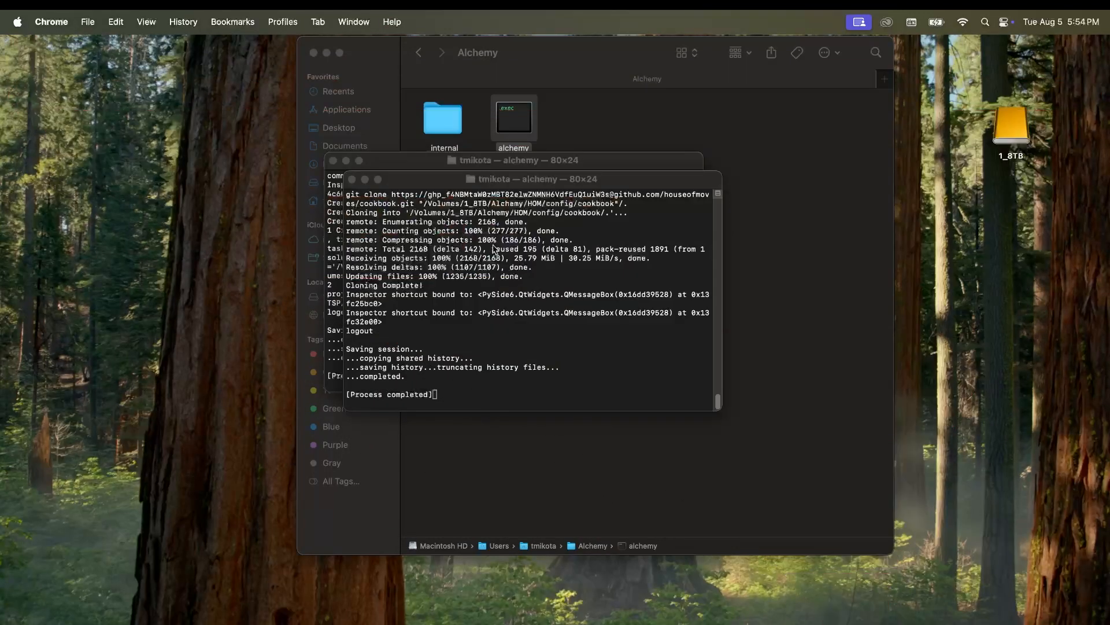
pyautogui.doubleClick(514, 118)
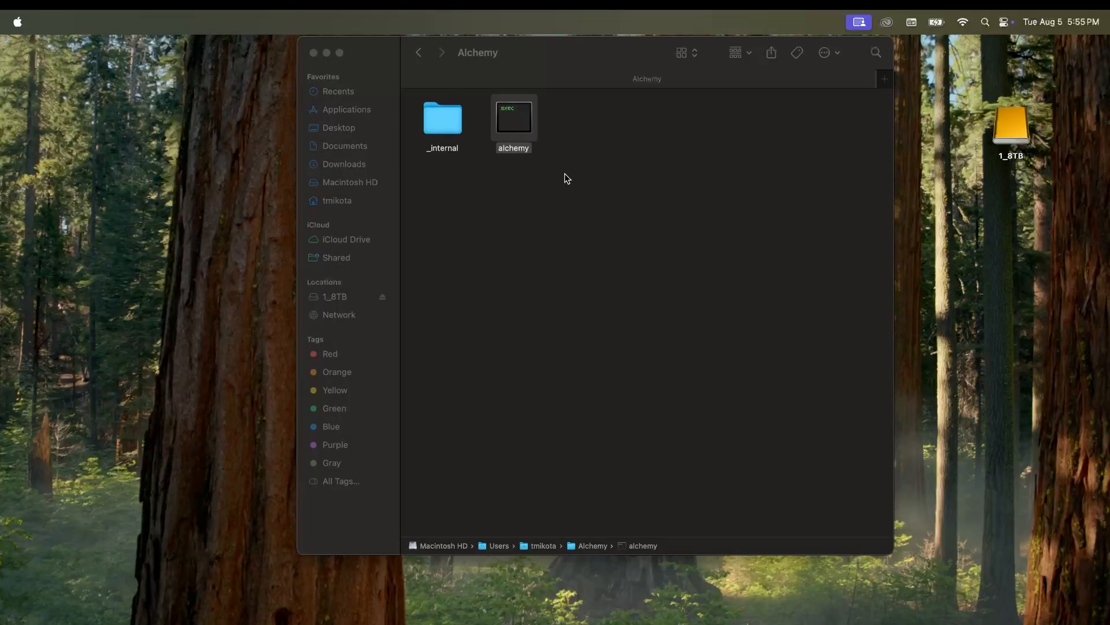
# Step: Relaunch Alchemy and confirm the project list shows REV under House of Moves
pyautogui.doubleClick(511, 126)
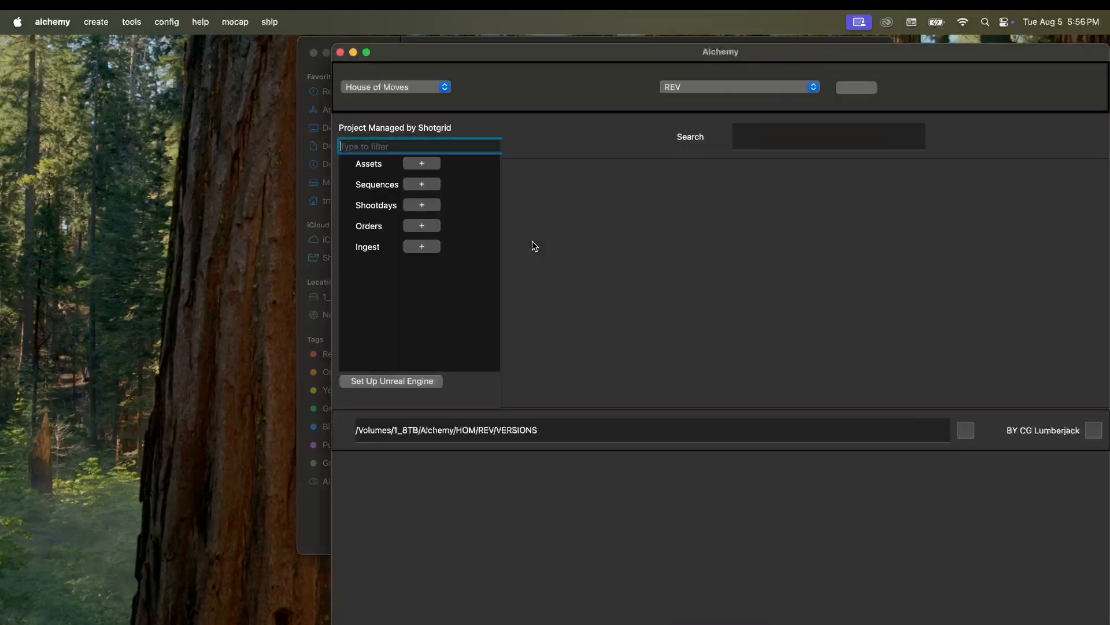
pyautogui.moveTo(570, 54); pyautogui.dragTo(389, 55)
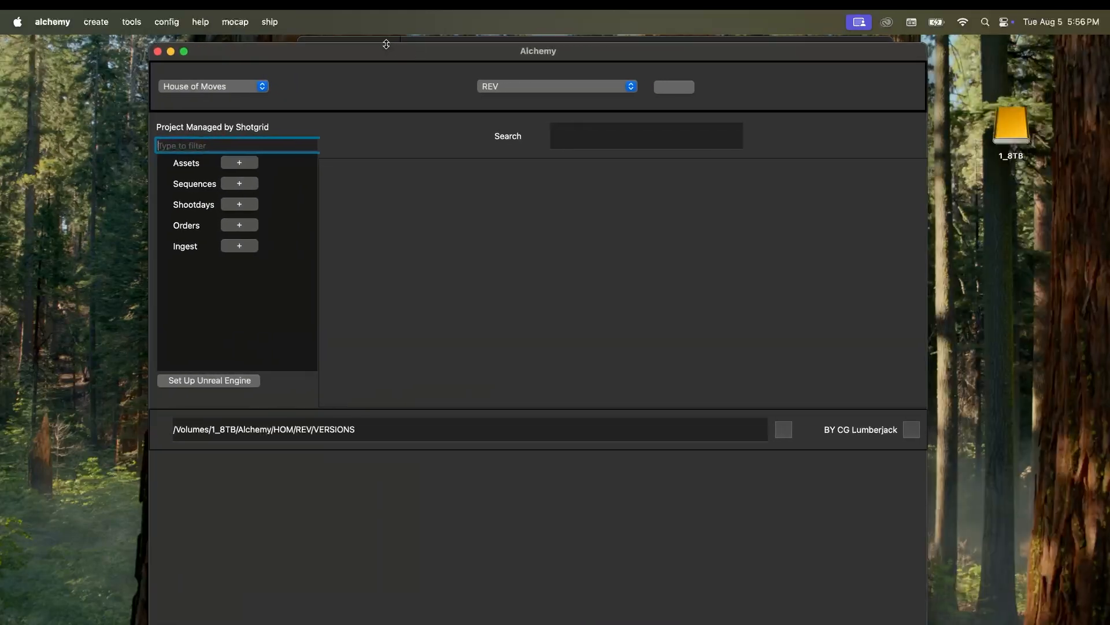
pyautogui.click(544, 86)
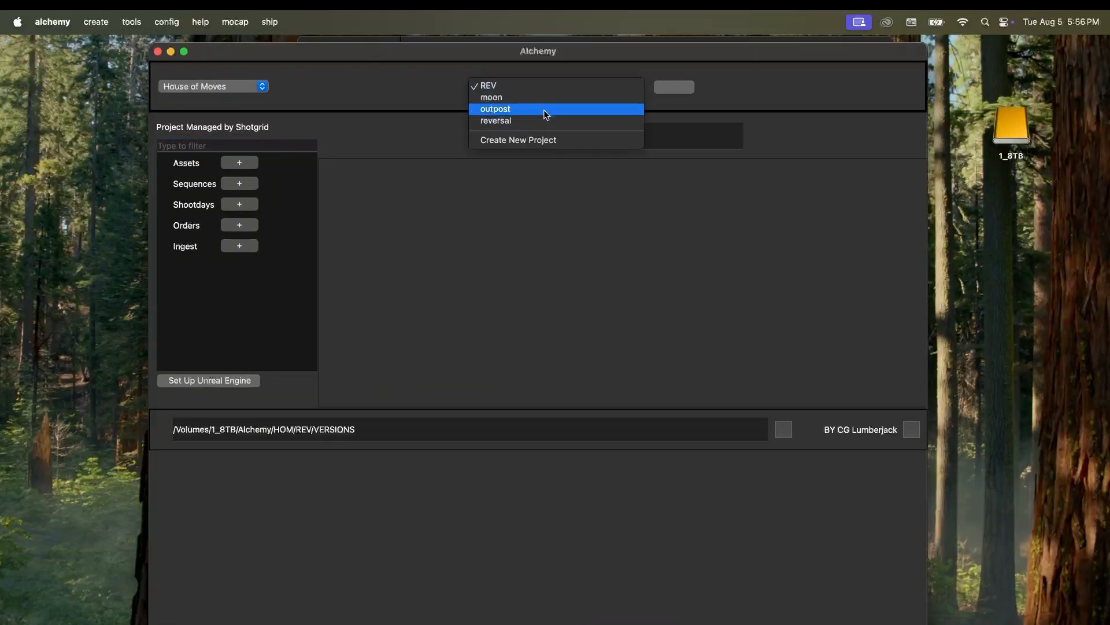
pyautogui.click(347, 86)
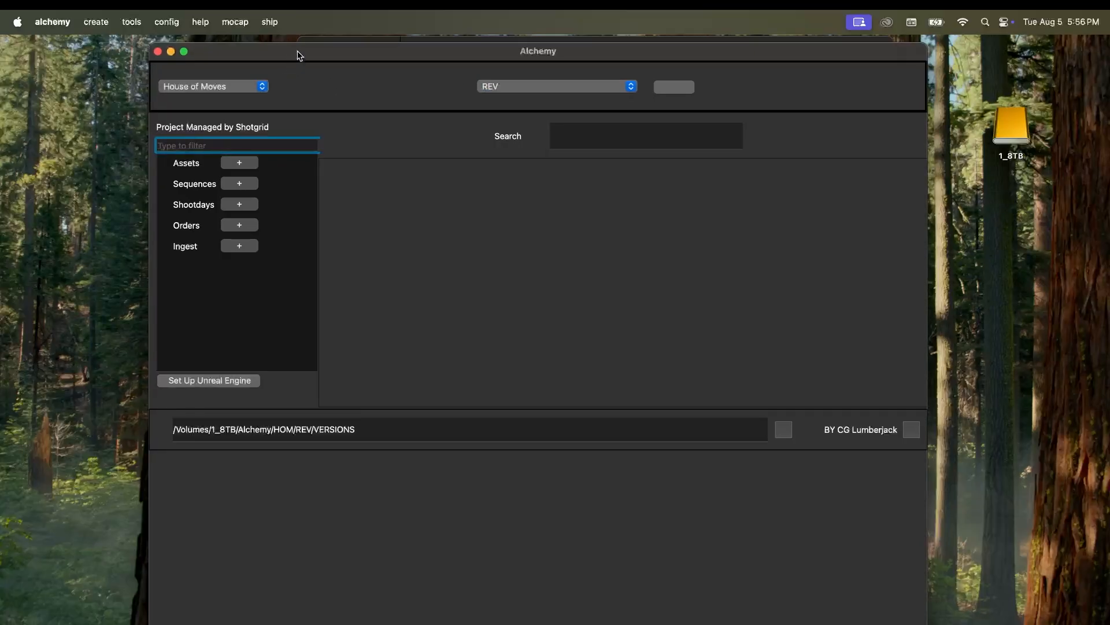
pyautogui.moveTo(300, 56); pyautogui.dragTo(319, 55)
pyautogui.click(96, 22)
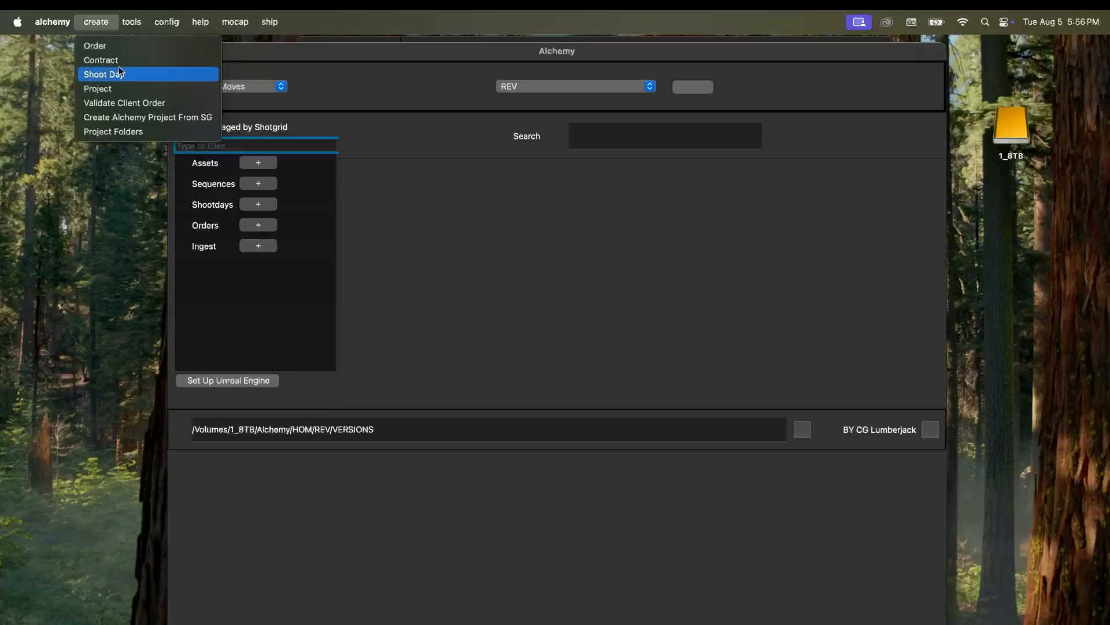
pyautogui.click(144, 90)
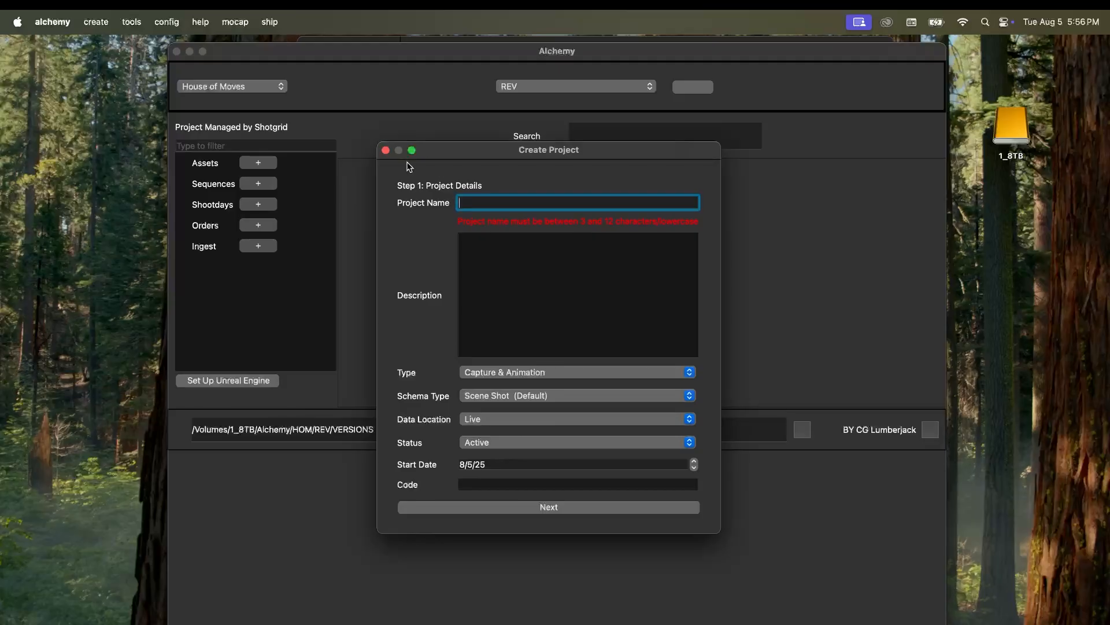
pyautogui.click(386, 150)
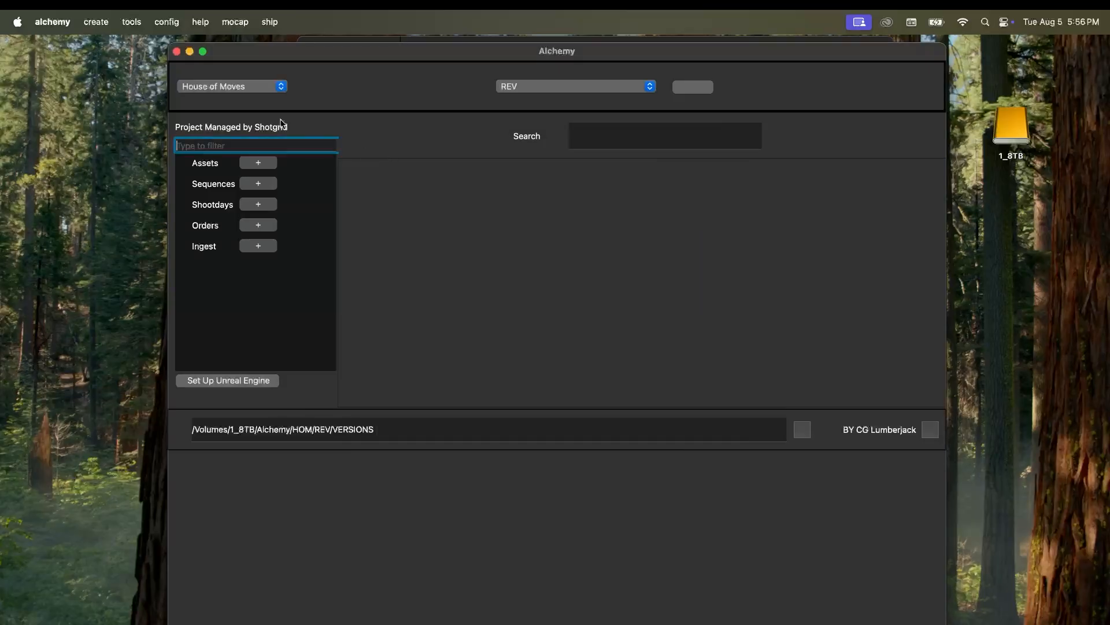
pyautogui.click(92, 24)
pyautogui.click(110, 47)
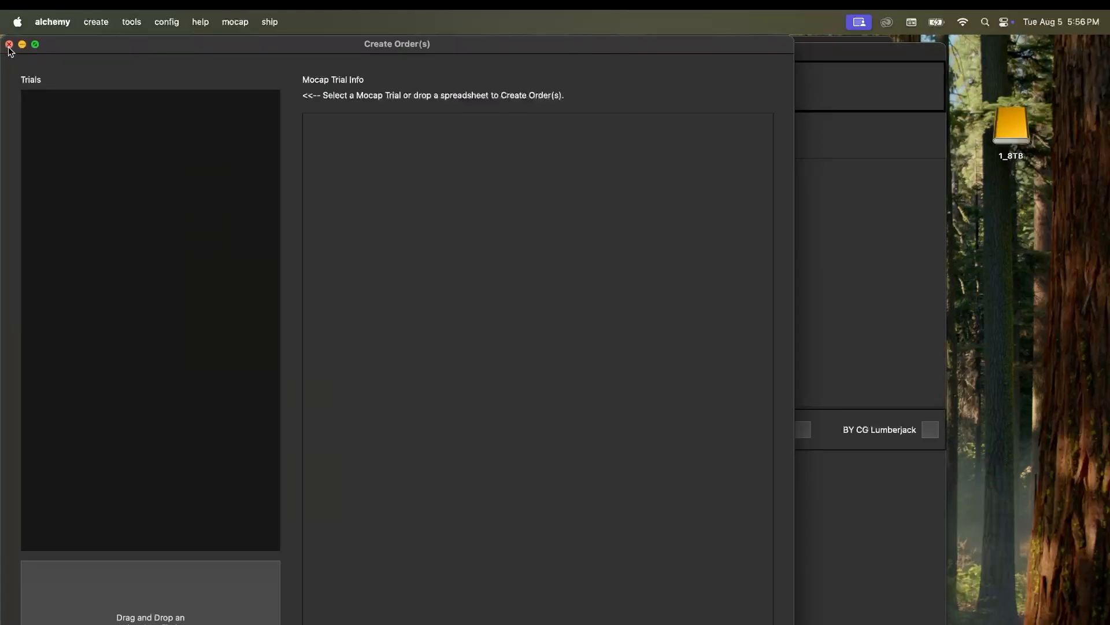
pyautogui.click(10, 44)
pyautogui.click(87, 23)
pyautogui.click(109, 61)
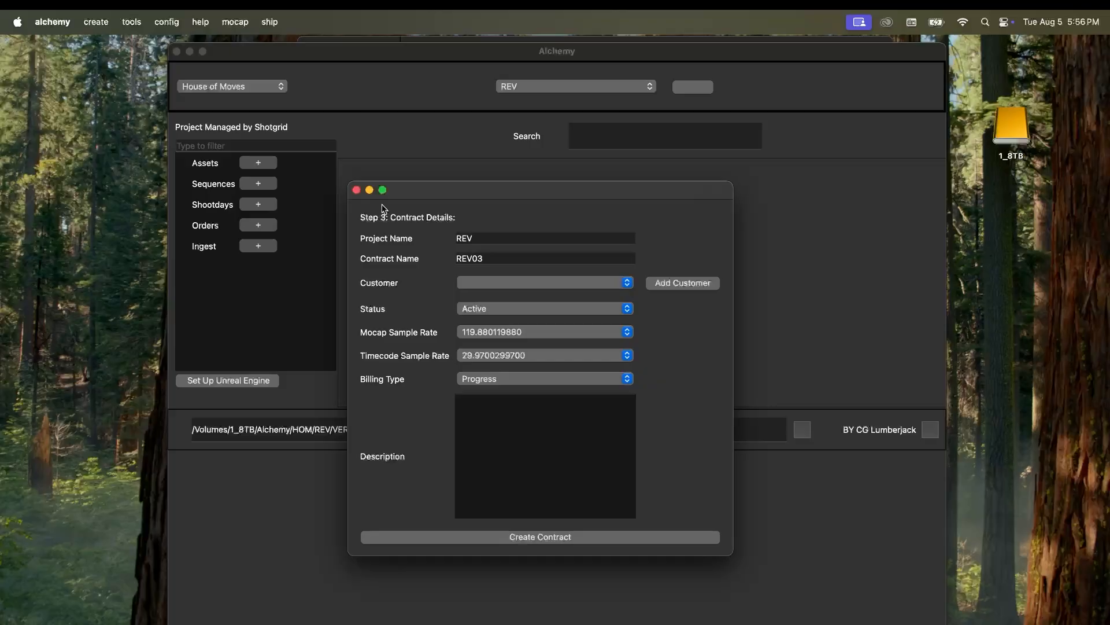
pyautogui.click(357, 189)
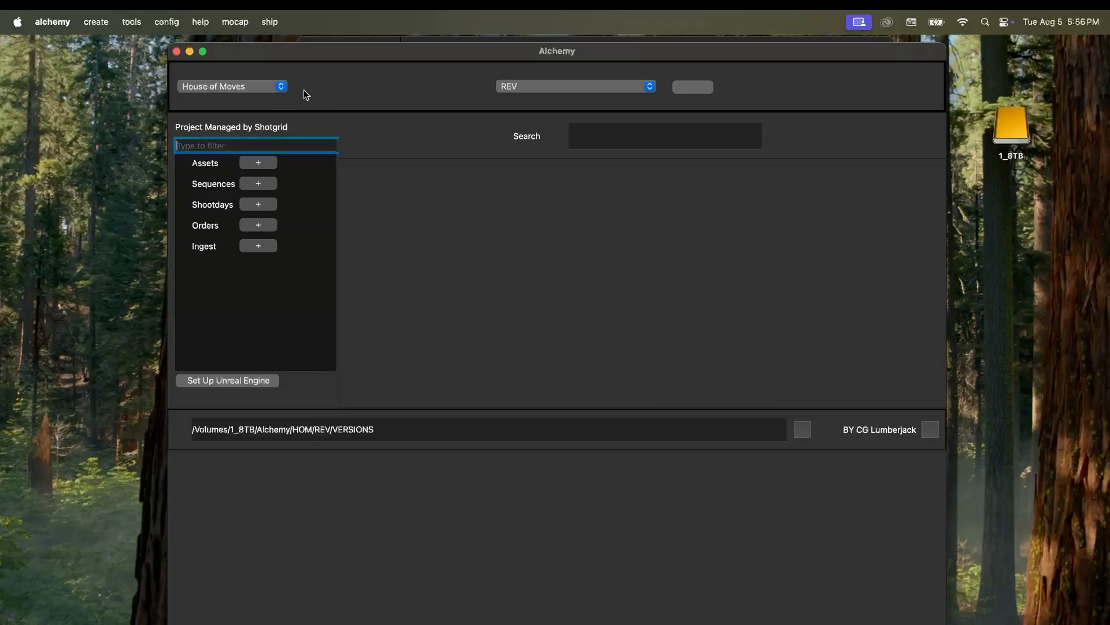
pyautogui.click(543, 85)
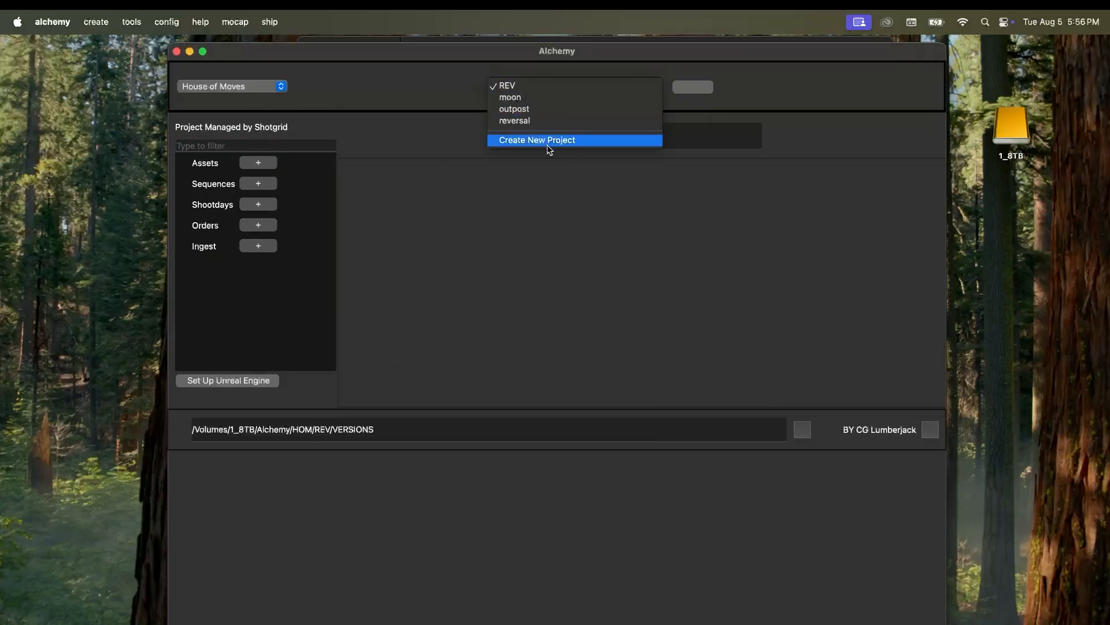
pyautogui.click(454, 101)
pyautogui.click(98, 23)
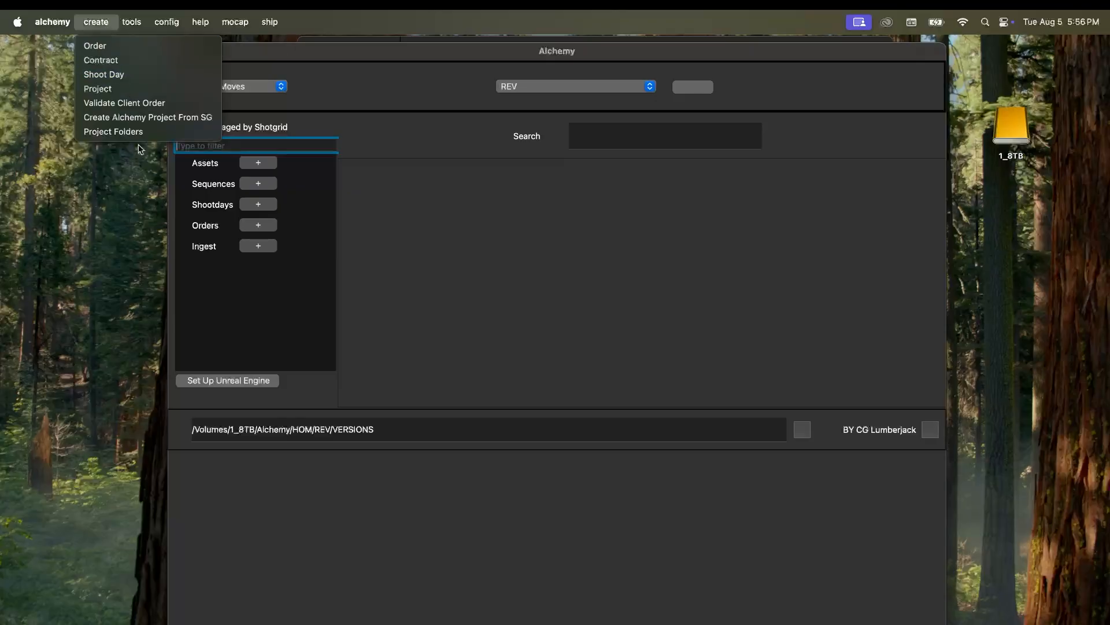
pyautogui.click(323, 85)
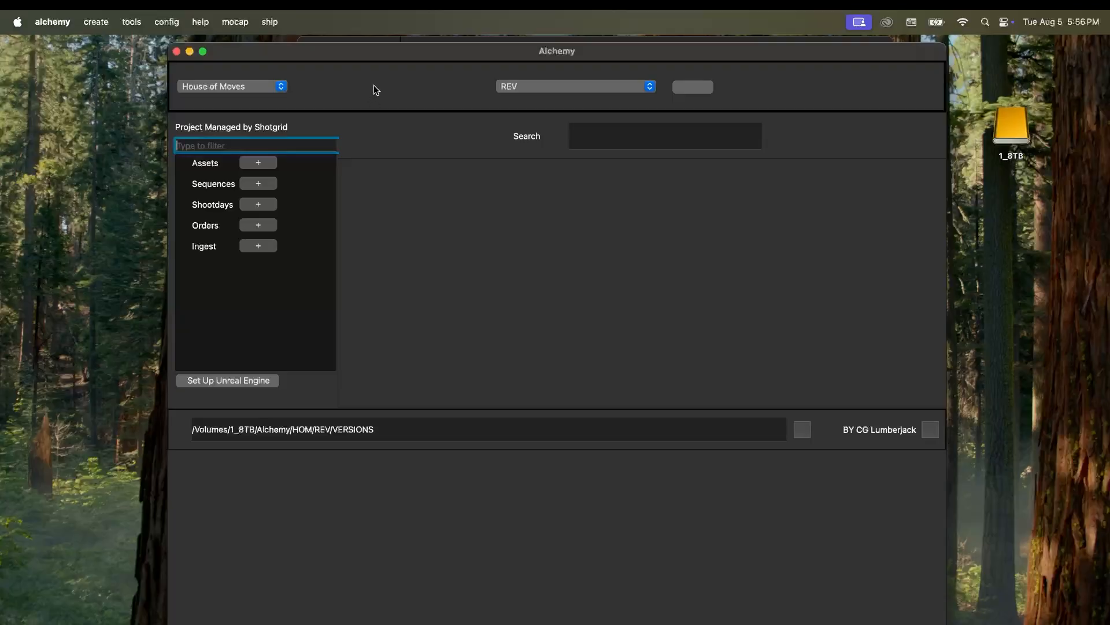
pyautogui.moveTo(372, 53); pyautogui.dragTo(394, 115)
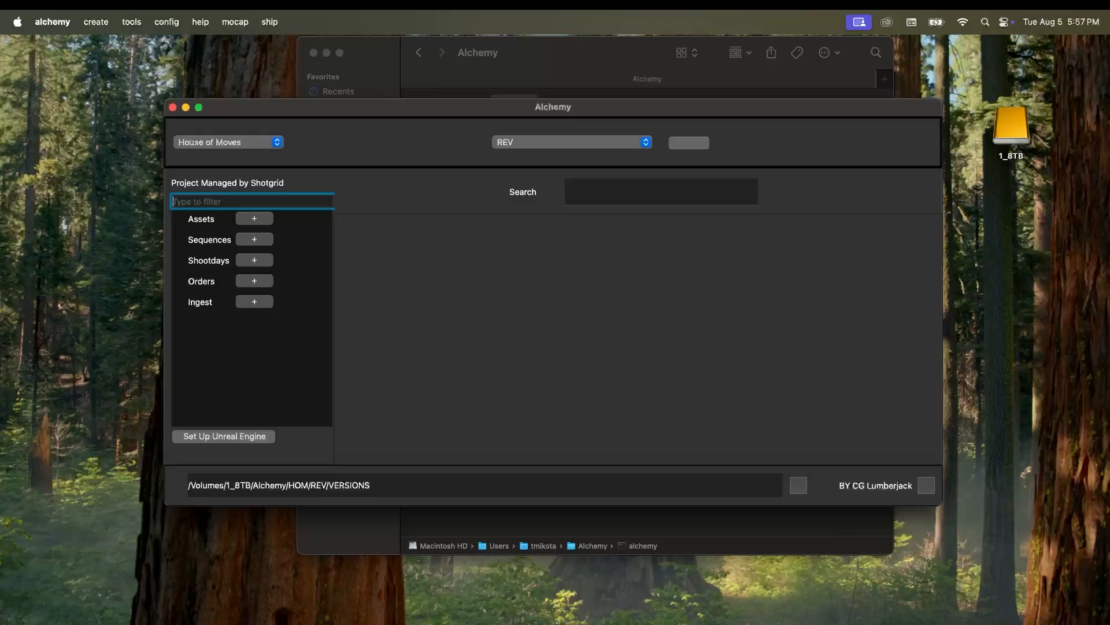
pyautogui.click(612, 387)
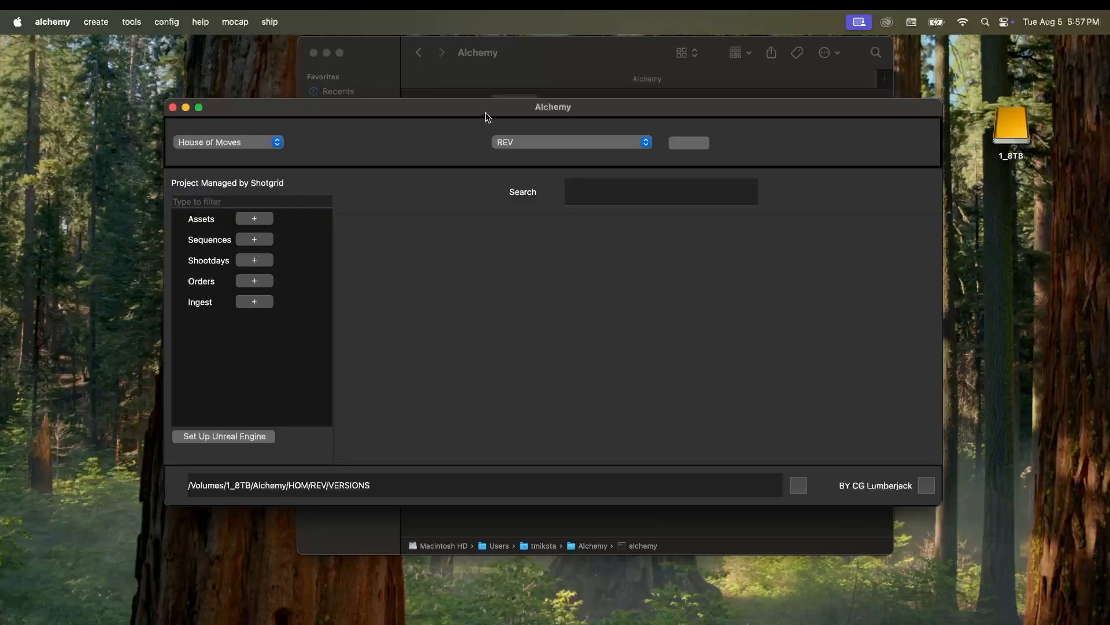
pyautogui.moveTo(486, 112); pyautogui.dragTo(486, 121)
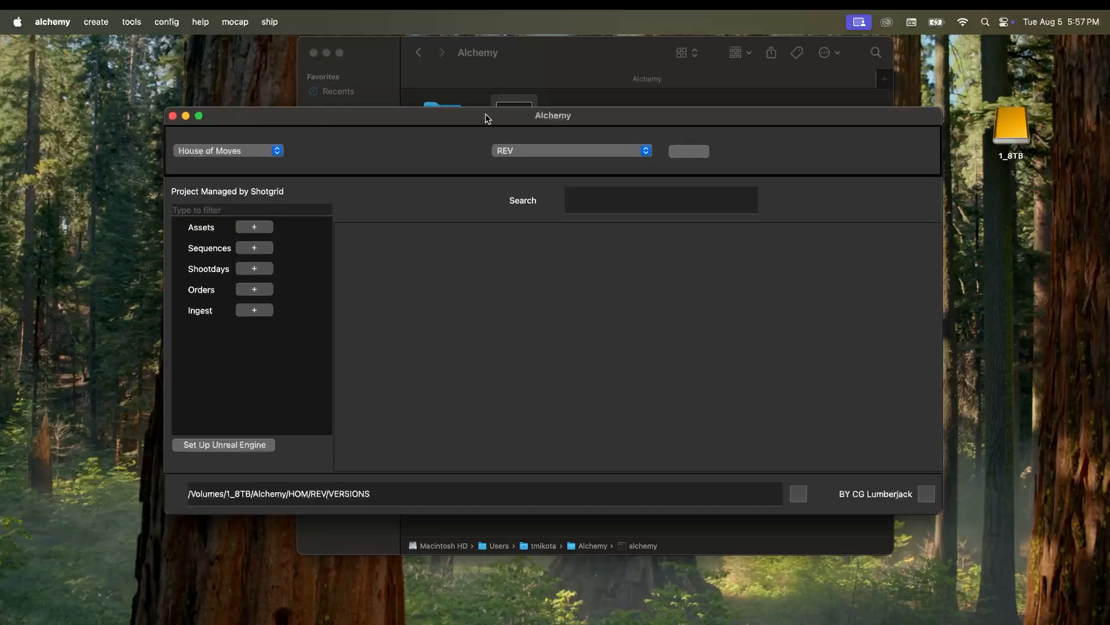